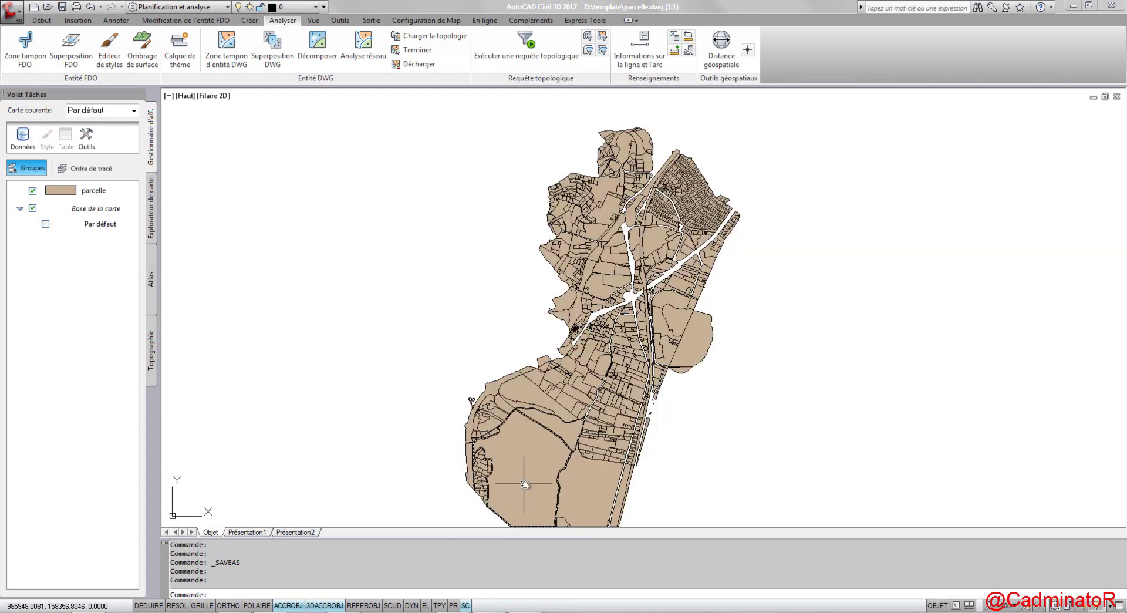
# Draw a closed polyline enclosing the wide diagonal road corridor that crosses the central roundabout of the parcel map.
pyautogui.moveTo(559, 447); pyautogui.dragTo(553, 398, button='middle')
pyautogui.scroll(4, 653, 276)
pyautogui.moveTo(640, 275); pyautogui.dragTo(537, 374, button='middle')
pyautogui.scroll(2, 590, 294)
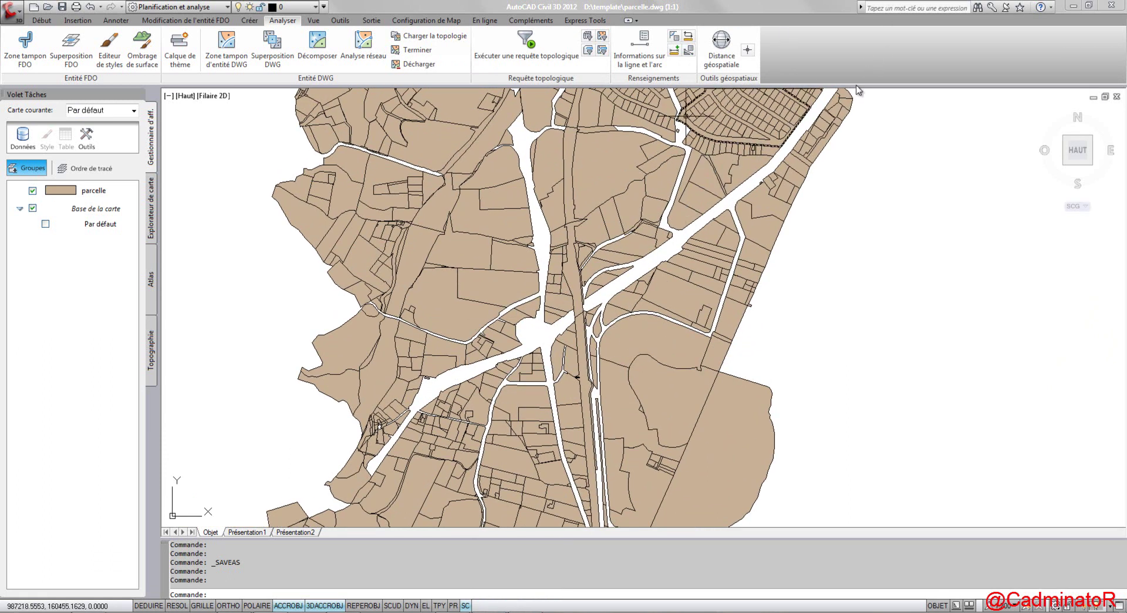
pyautogui.moveTo(564, 311); pyautogui.dragTo(576, 283, button='middle')
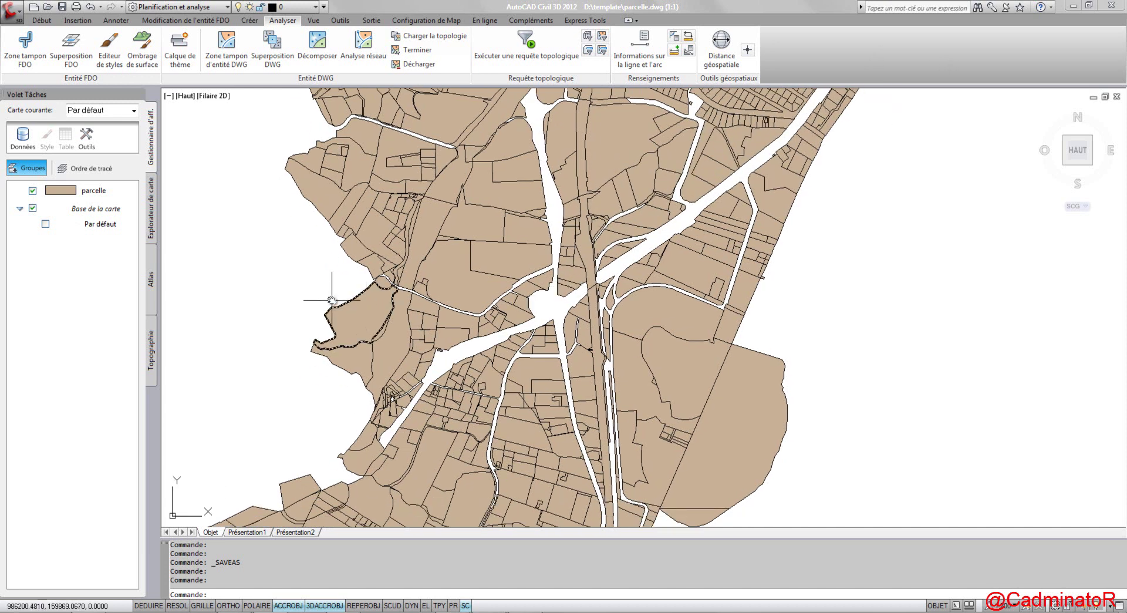
pyautogui.moveTo(333, 305); pyautogui.dragTo(342, 290, button='middle')
pyautogui.moveTo(668, 334); pyautogui.dragTo(640, 373, button='middle')
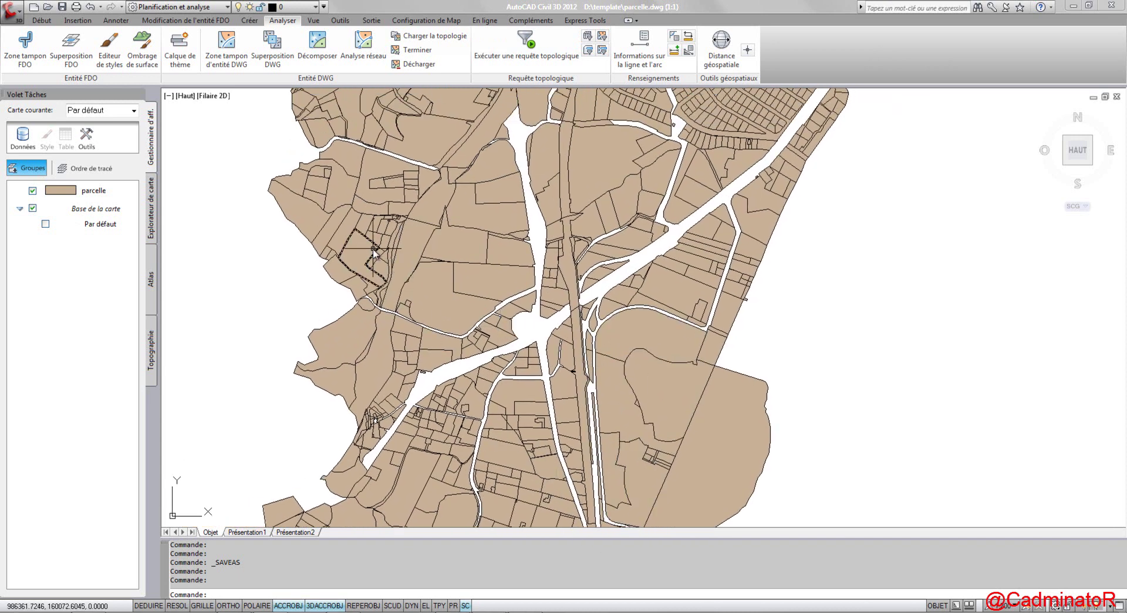
pyautogui.click(41, 20)
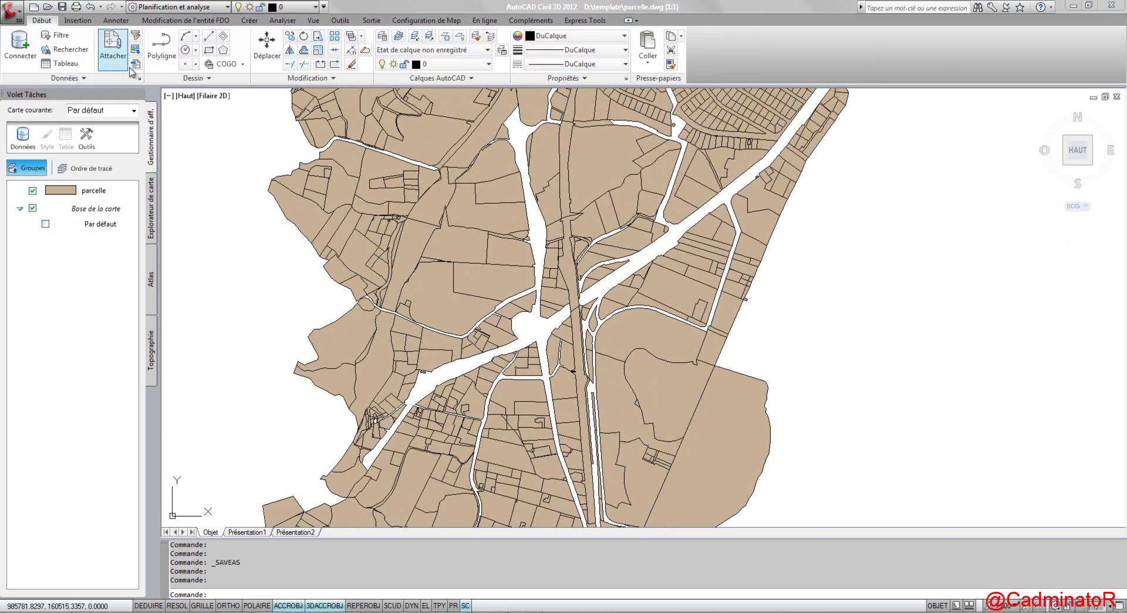
pyautogui.click(162, 47)
pyautogui.scroll(5, 427, 379)
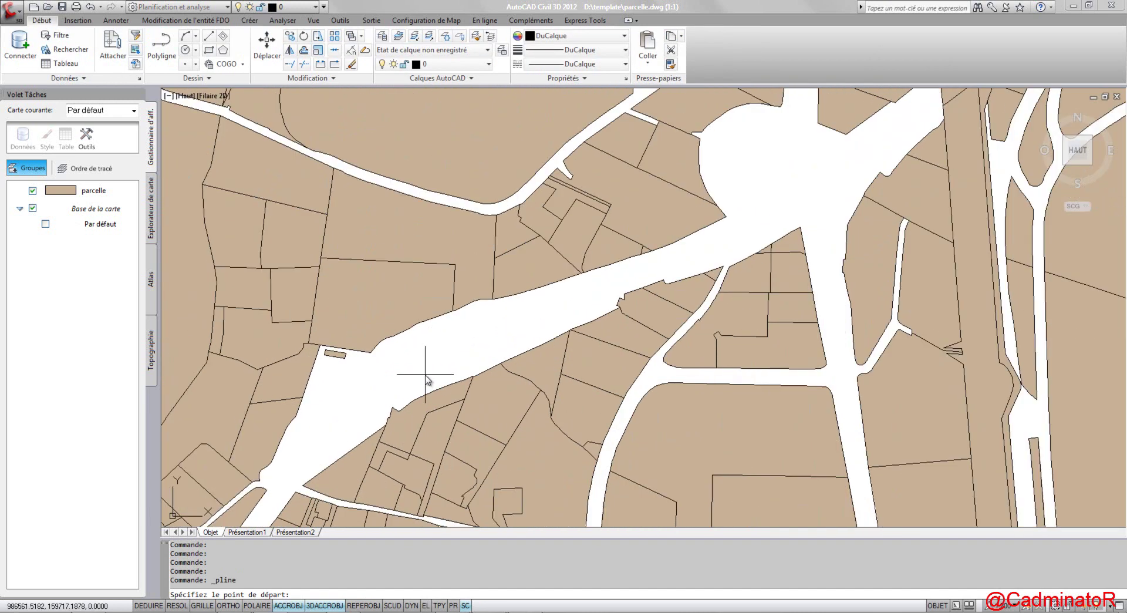
pyautogui.click(423, 365)
pyautogui.click(403, 285)
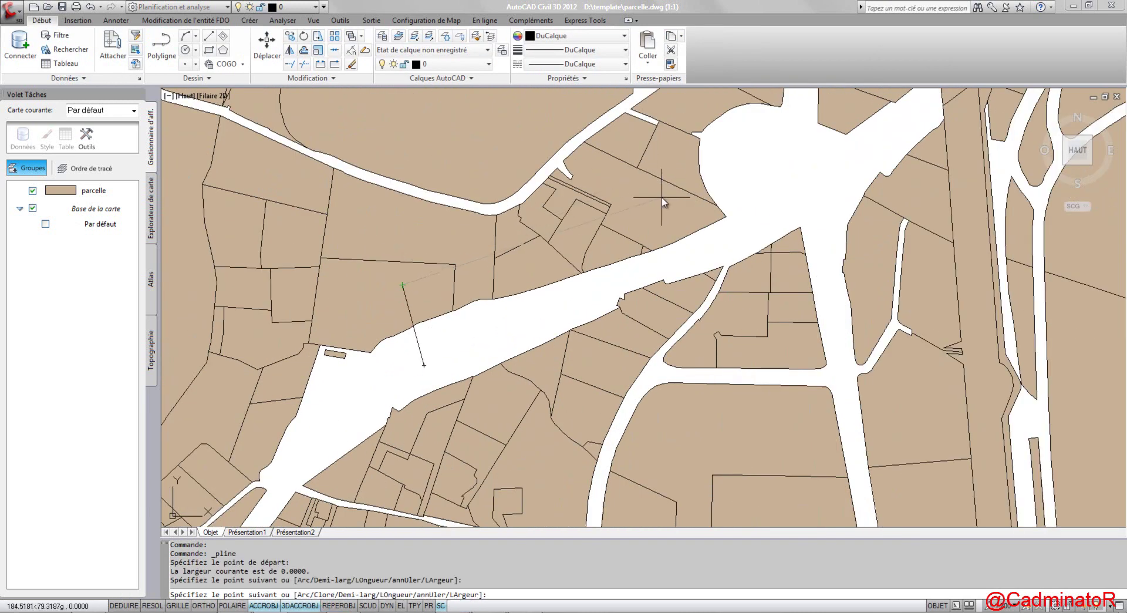
pyautogui.click(622, 248)
pyautogui.click(711, 195)
pyautogui.click(764, 156)
pyautogui.moveTo(770, 152); pyautogui.dragTo(441, 281, button='middle')
pyautogui.click(622, 170)
pyautogui.click(692, 112)
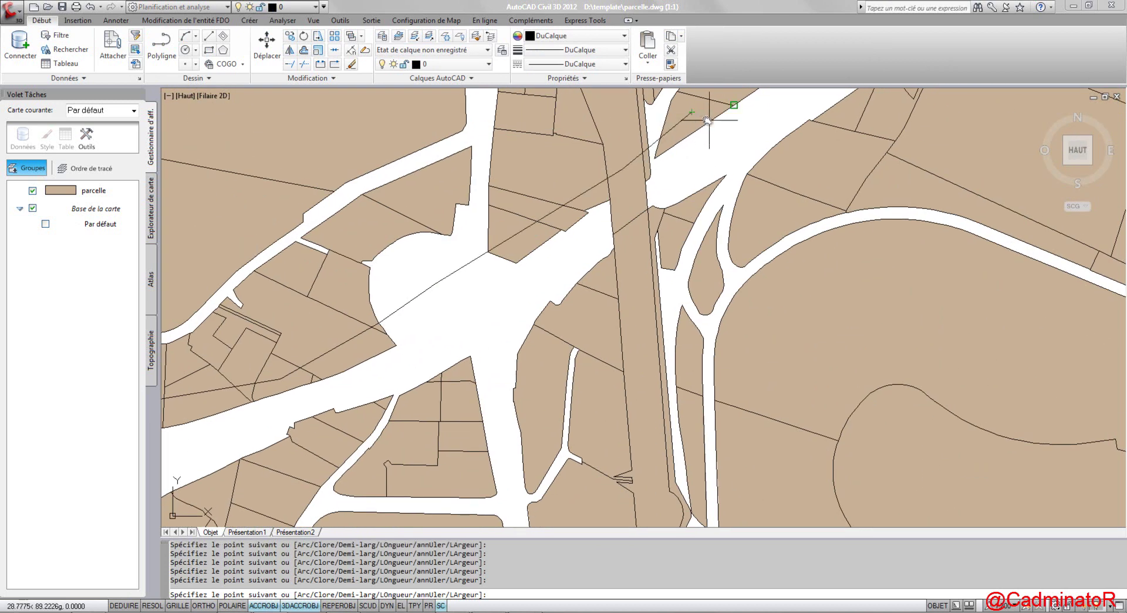
pyautogui.click(840, 165)
pyautogui.click(767, 227)
pyautogui.click(576, 312)
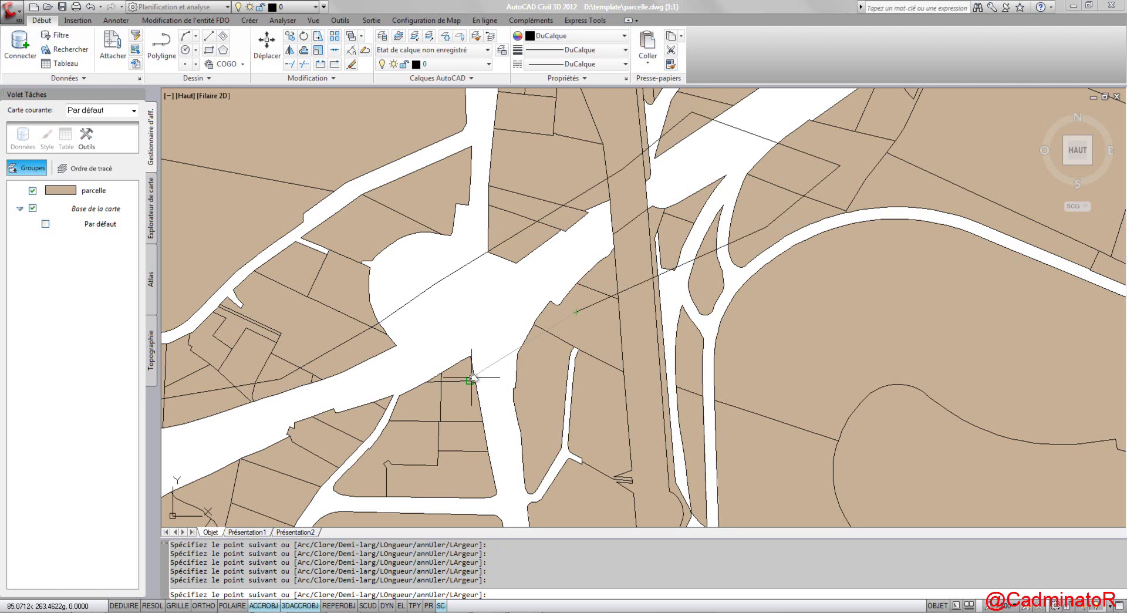
pyautogui.moveTo(471, 380); pyautogui.dragTo(610, 219, button='middle')
pyautogui.click(617, 224)
pyautogui.click(547, 276)
pyautogui.click(404, 336)
pyautogui.click(300, 371)
pyautogui.write('c')
pyautogui.press('Return')
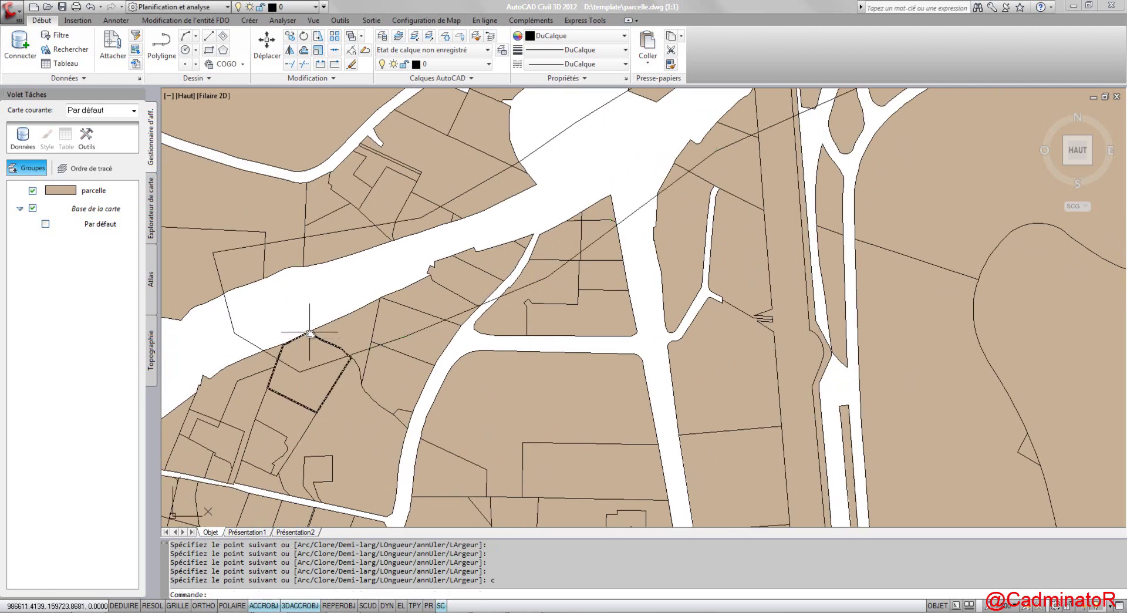
# Examine the outline of the closed polyline by highlighting it over the parcels, and clear the selection.
pyautogui.scroll(-2, 317, 311)
pyautogui.moveTo(483, 194); pyautogui.dragTo(670, 259, button='middle')
pyautogui.scroll(-2, 626, 222)
pyautogui.moveTo(729, 222); pyautogui.dragTo(639, 272, button='middle')
pyautogui.click(554, 304)
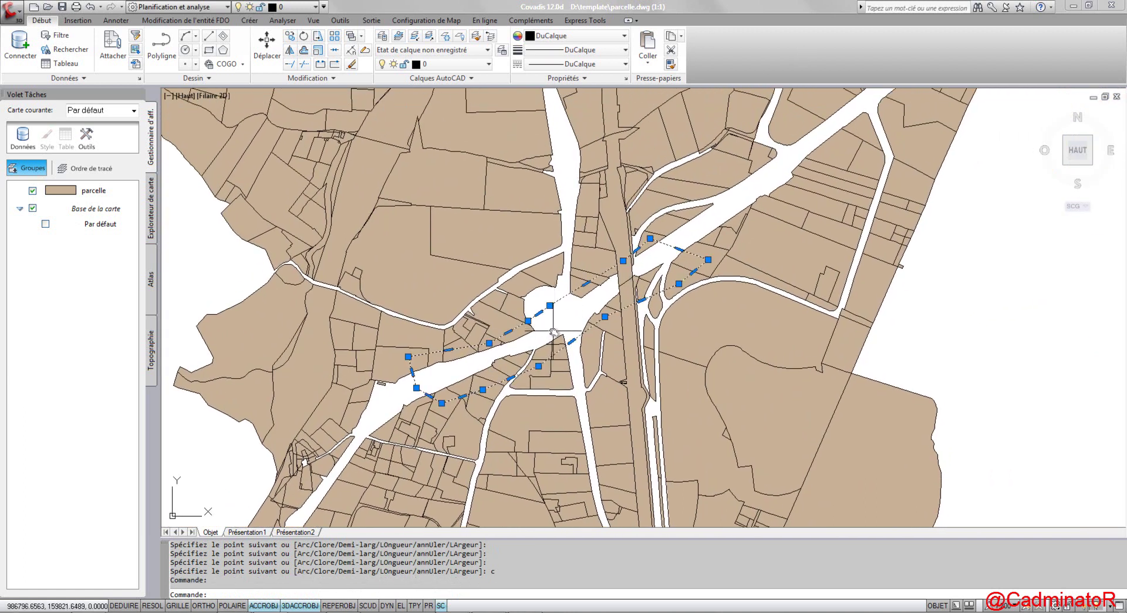
pyautogui.press('Escape')
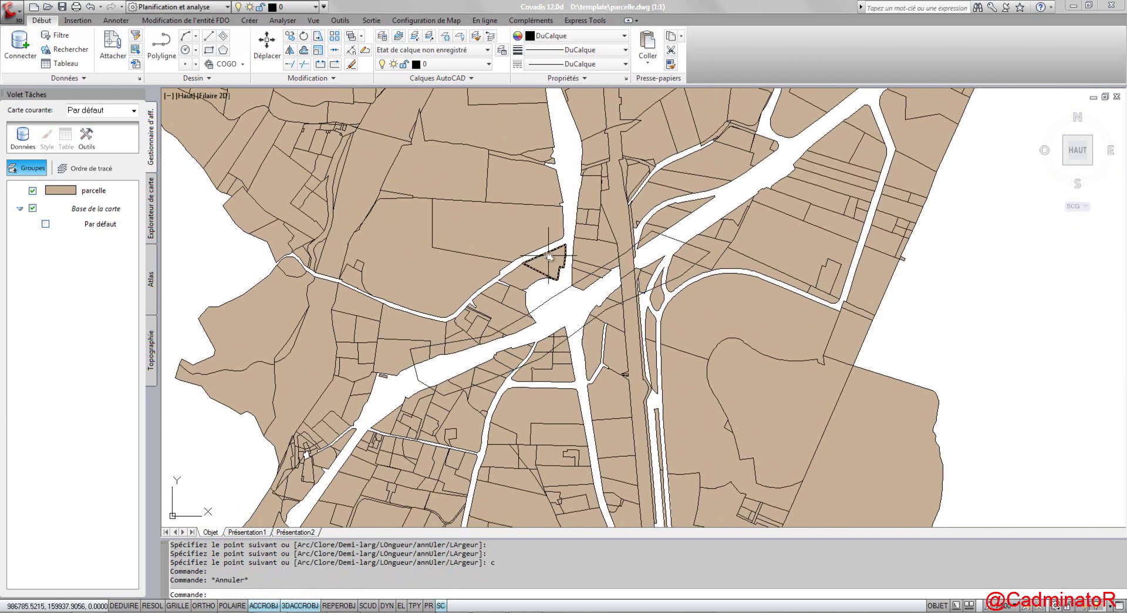
# Start a map export (MAPEXPORT) to an Autodesk SDF file named emprise in the D:\template folder.
pyautogui.write('mapexport')
pyautogui.press('Return')
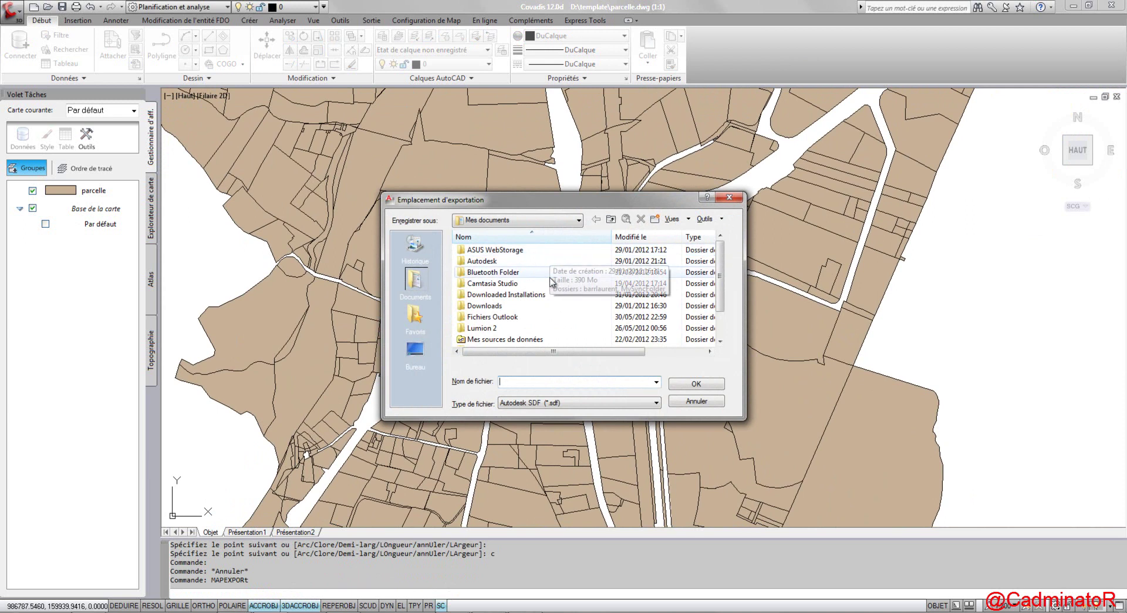
pyautogui.click(558, 221)
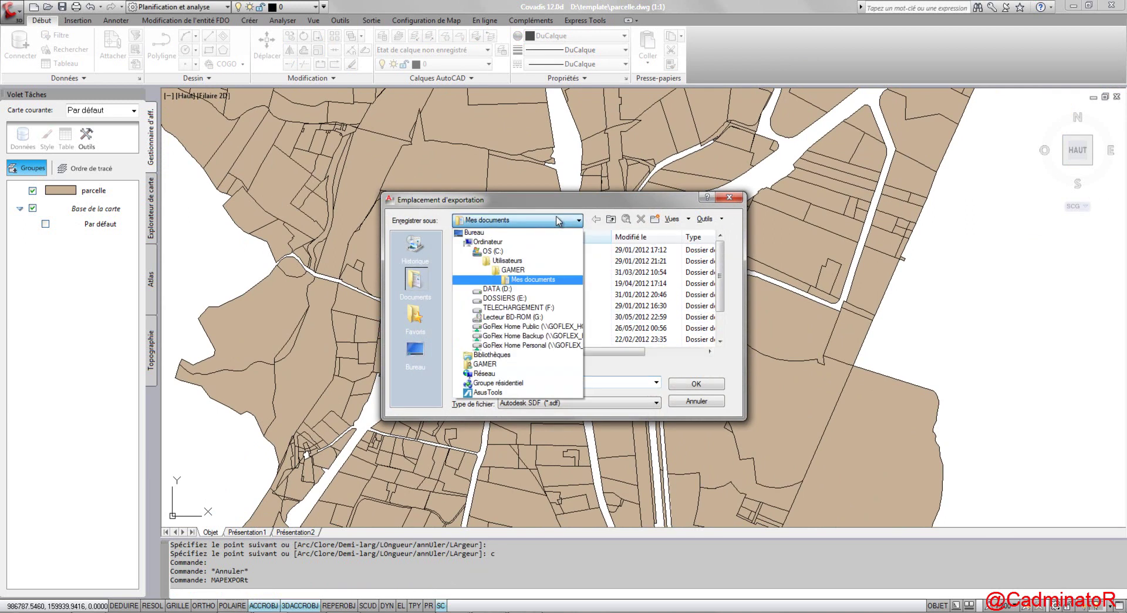
pyautogui.click(508, 294)
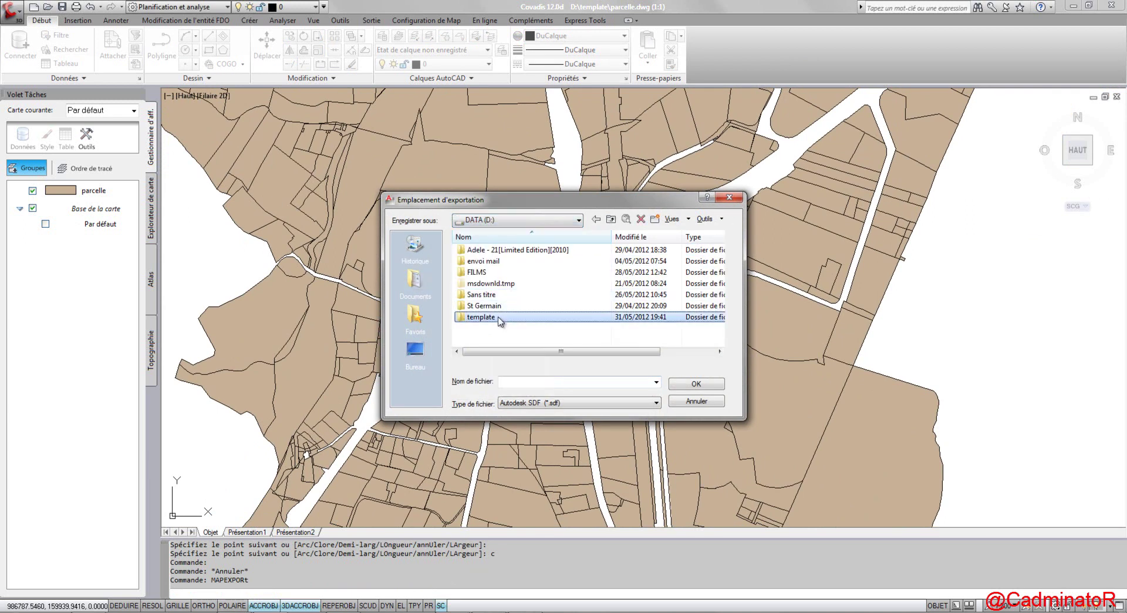
pyautogui.doubleClick(500, 318)
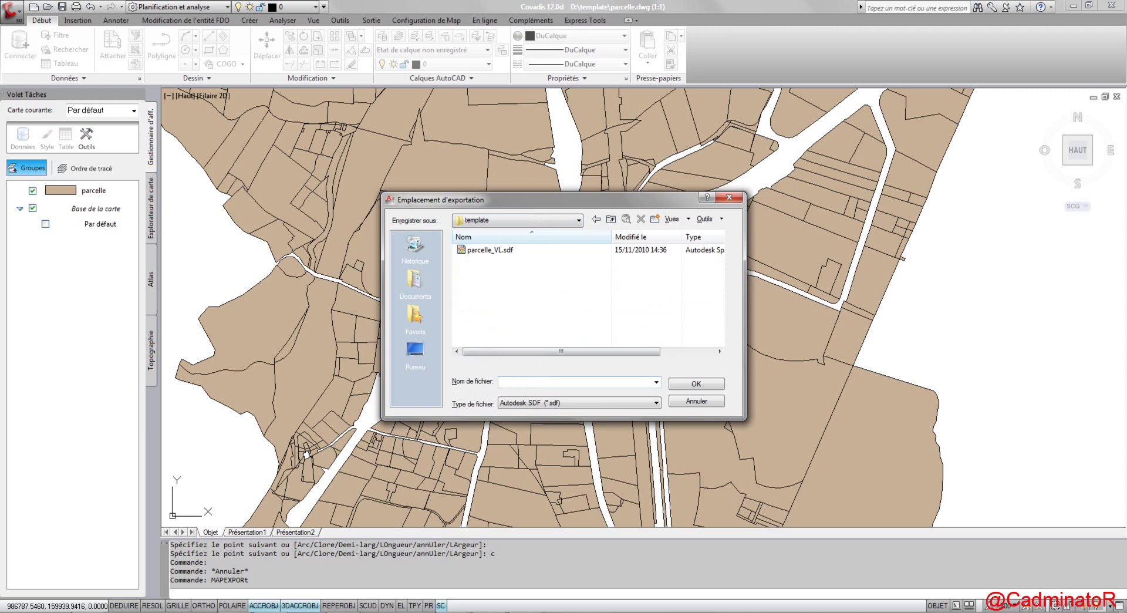
pyautogui.write('emprise')
pyautogui.click(710, 382)
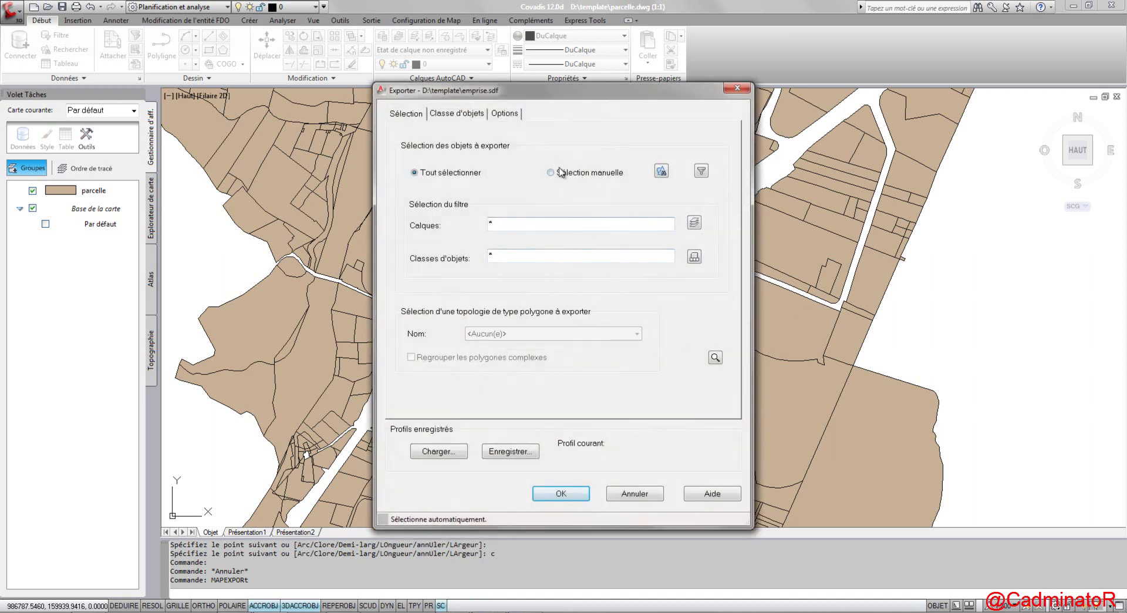
# Set the export to manual selection and pick the closed polyline as the only object to export.
pyautogui.click(551, 172)
pyautogui.click(660, 172)
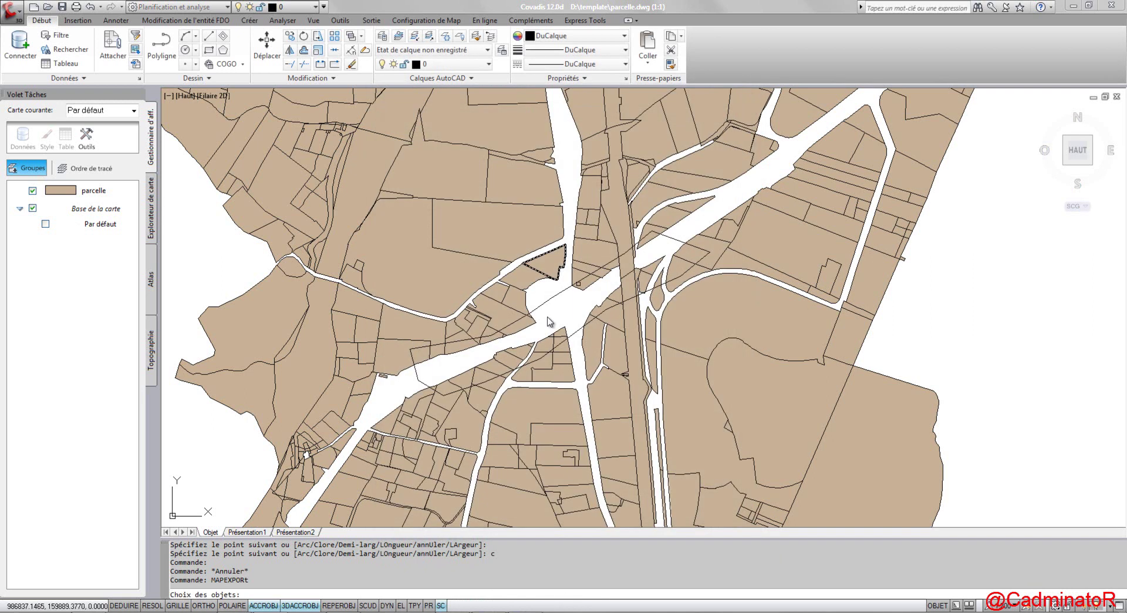
pyautogui.click(423, 382)
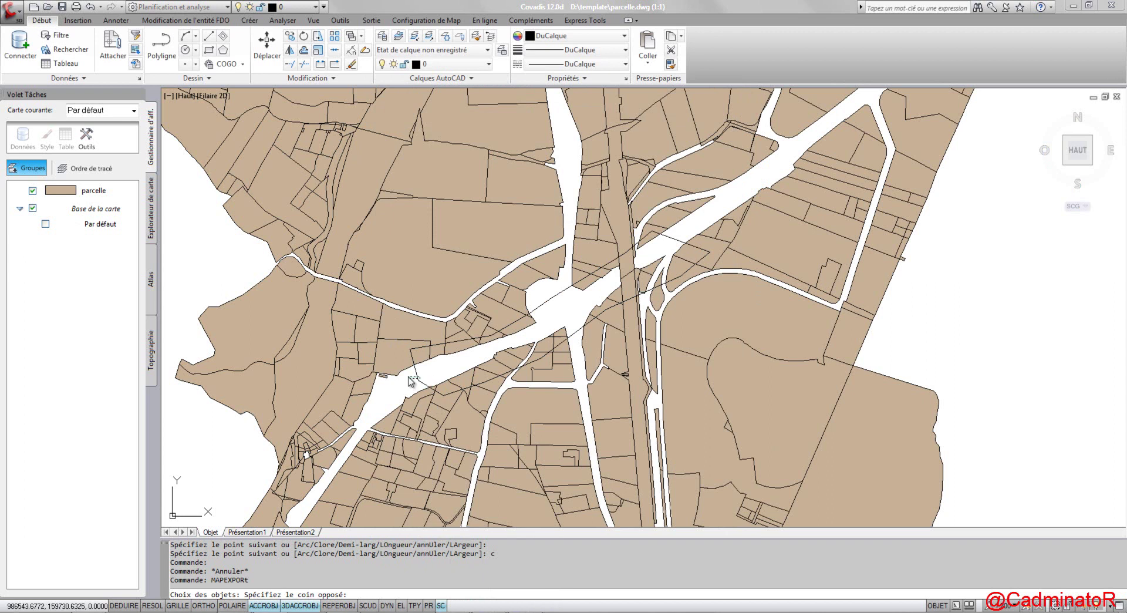
pyautogui.click(414, 386)
pyautogui.press('Return')
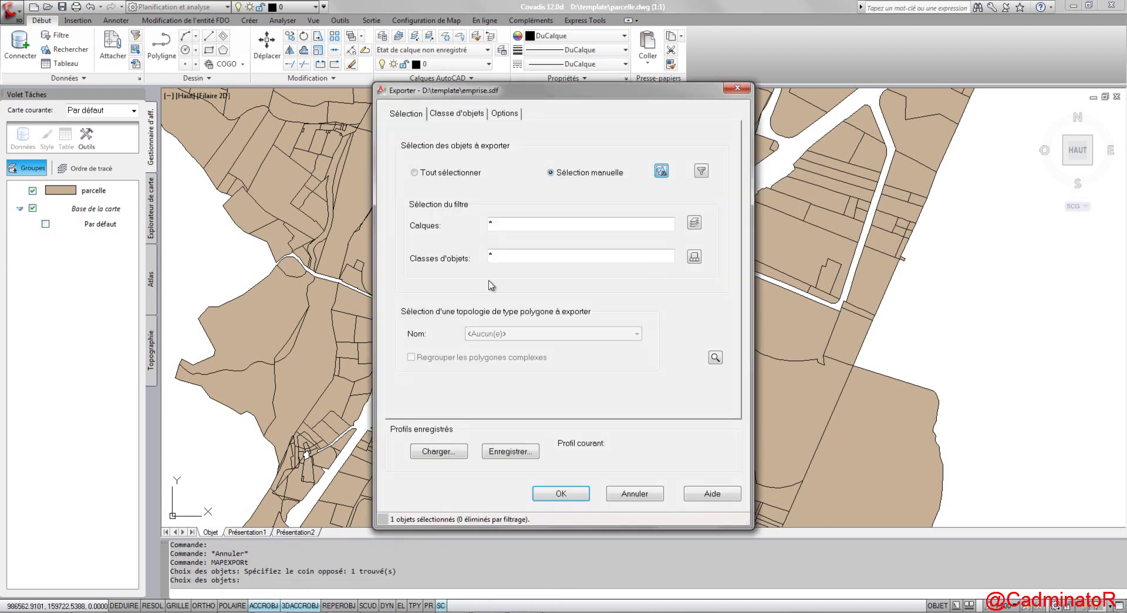
# Include the AIRE property among the attributes exported with the emprise object class.
pyautogui.click(456, 115)
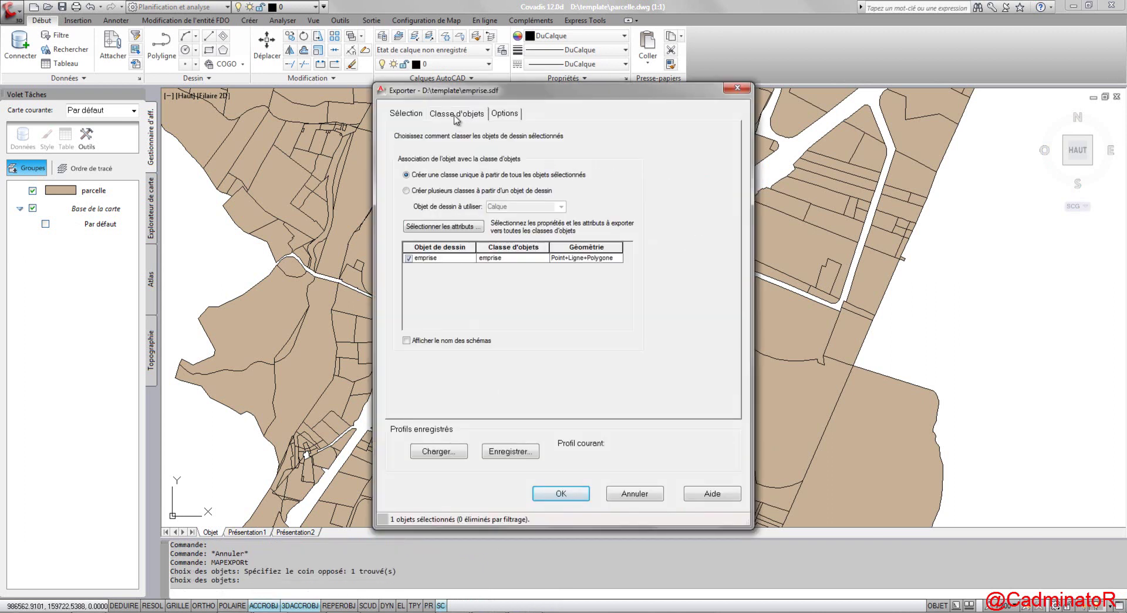
pyautogui.click(427, 228)
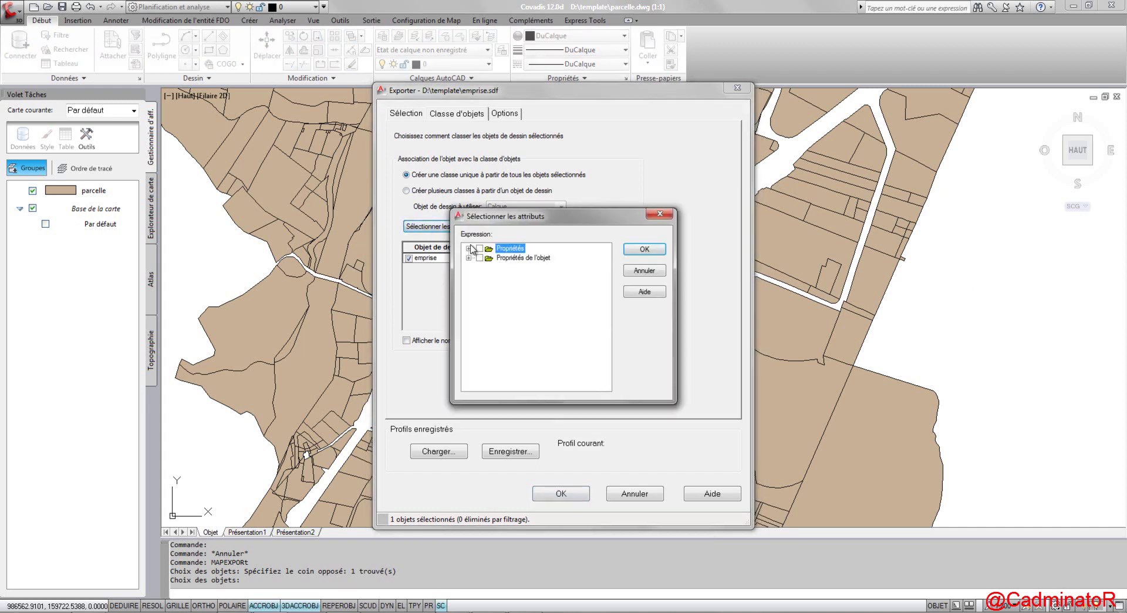
pyautogui.click(469, 249)
pyautogui.click(490, 268)
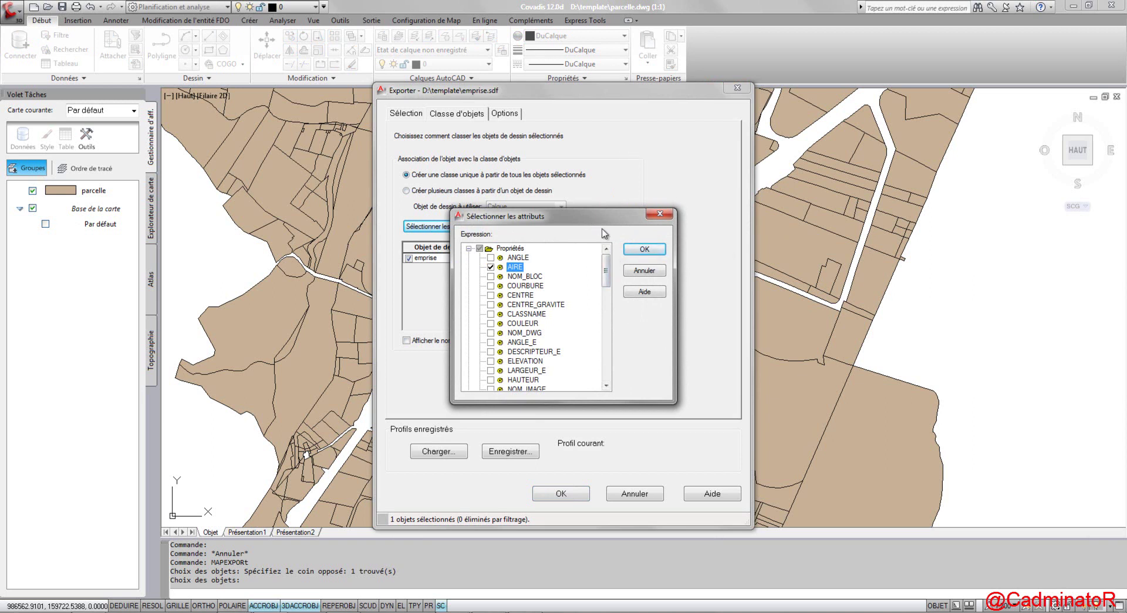
pyautogui.click(637, 250)
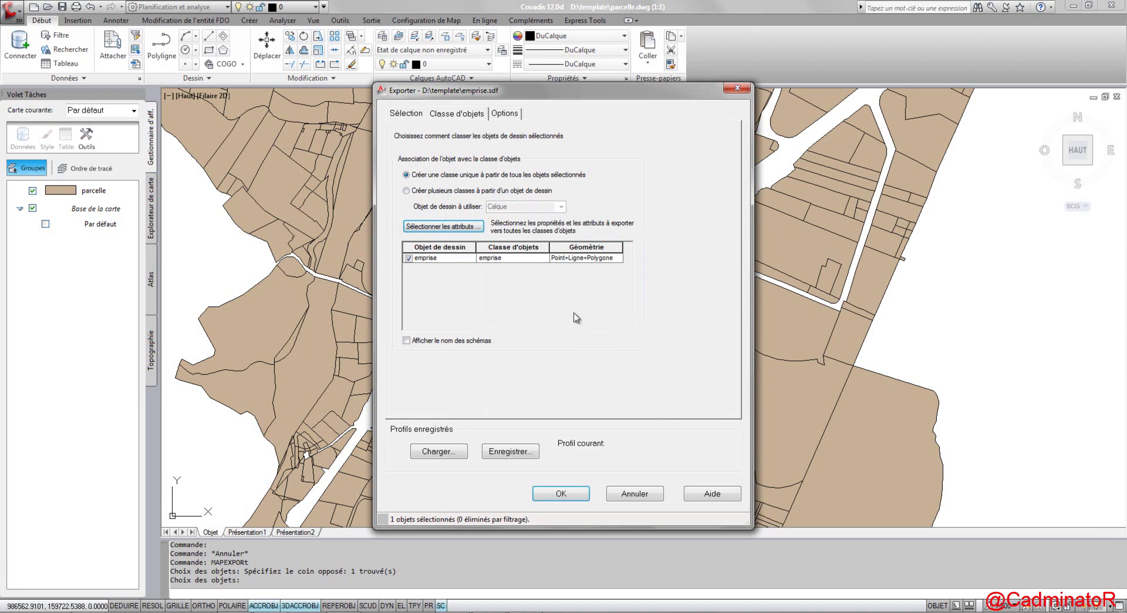
# Set the emprise class geometry to Polygone and run the export with closed polylines treated as polygons.
pyautogui.click(572, 258)
pyautogui.click(572, 288)
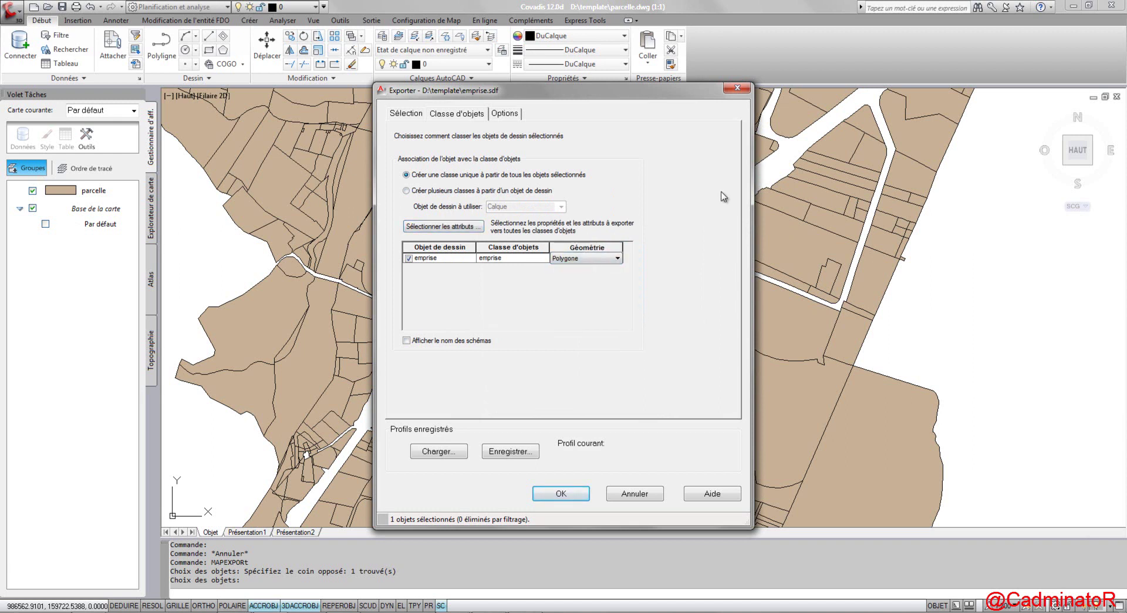
pyautogui.click(506, 115)
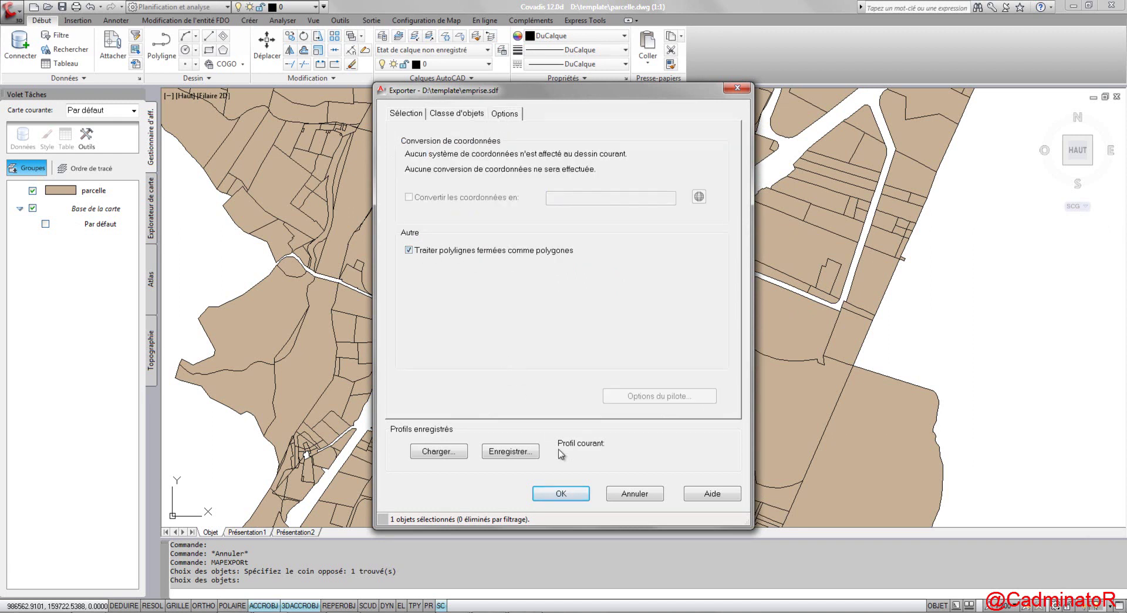
pyautogui.click(572, 495)
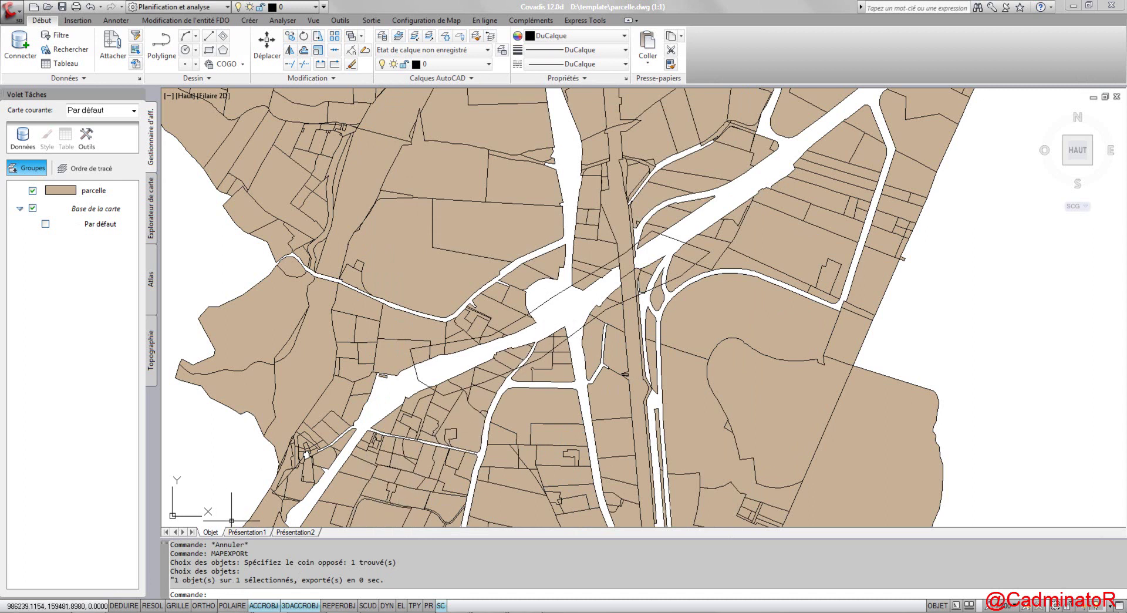
# Switch to the D:\template folder in the file explorer and add emprise.sdf to the map as a layer.
pyautogui.click(117, 612)
pyautogui.click(845, 247)
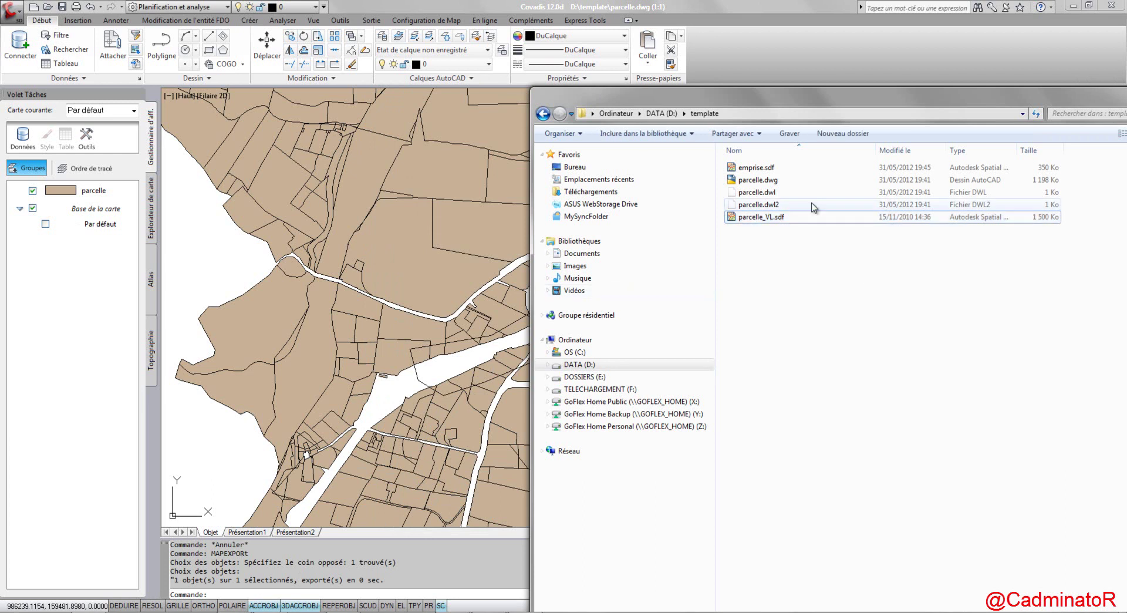
pyautogui.moveTo(779, 166); pyautogui.dragTo(704, 223)
pyautogui.click(820, 284)
pyautogui.click(776, 168)
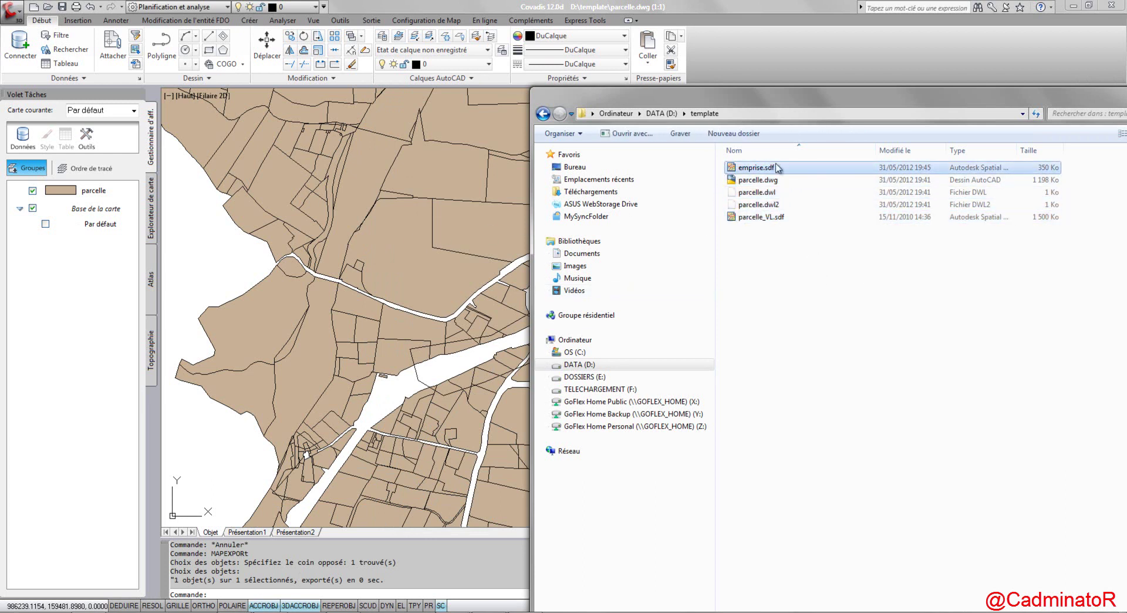
pyautogui.moveTo(776, 168); pyautogui.dragTo(223, 271)
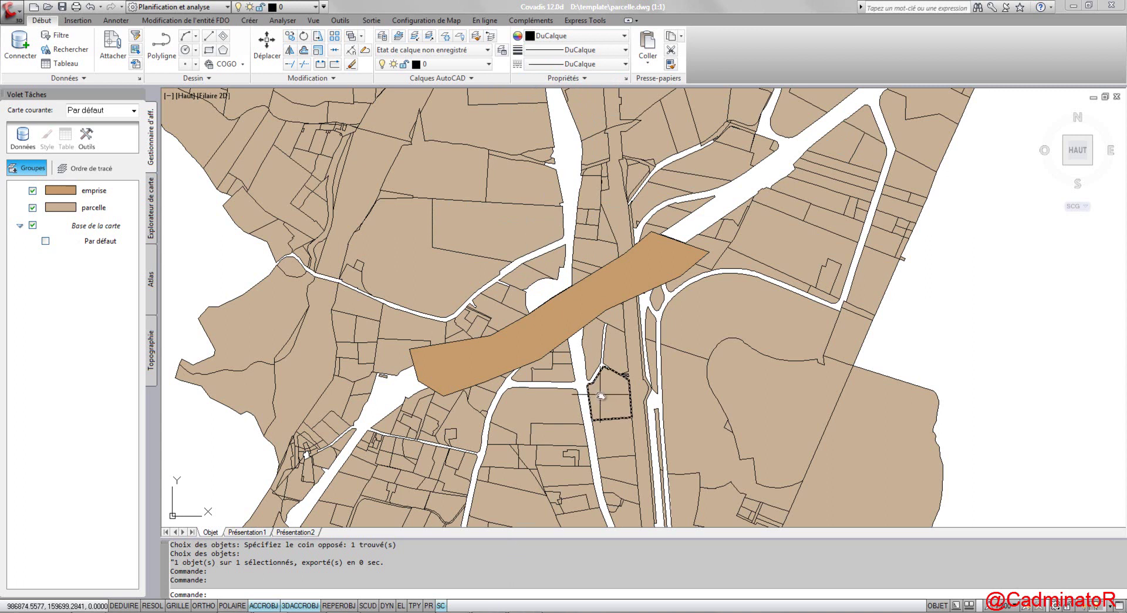
# Open the data table of the parcelle layer and select the AIRE value of the first record.
pyautogui.moveTo(602, 390); pyautogui.dragTo(618, 395, button='middle')
pyautogui.click(487, 282)
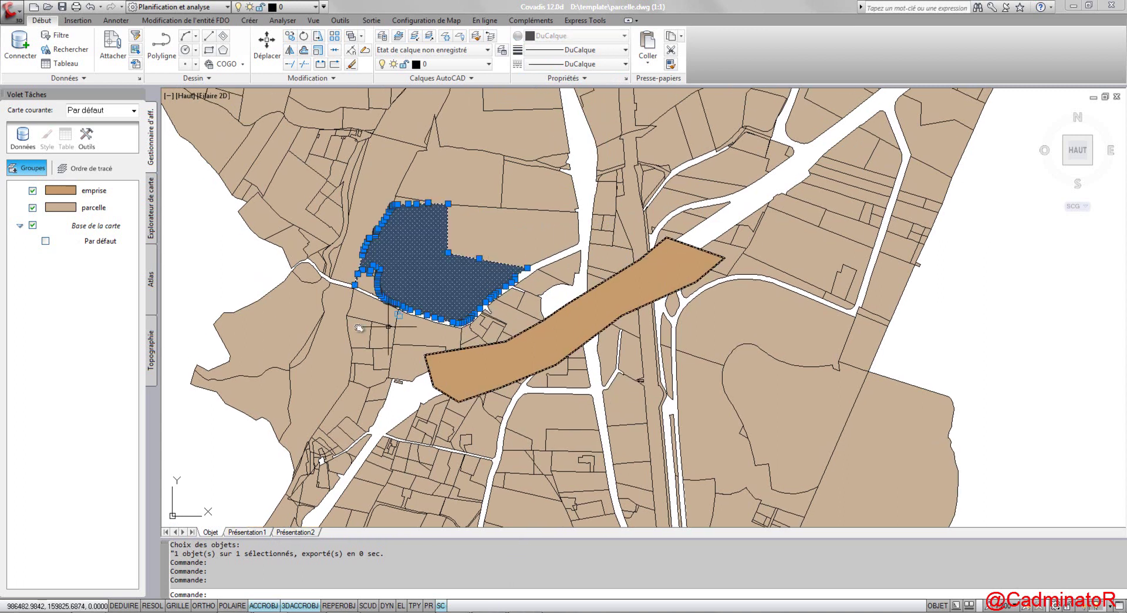
pyautogui.click(56, 209)
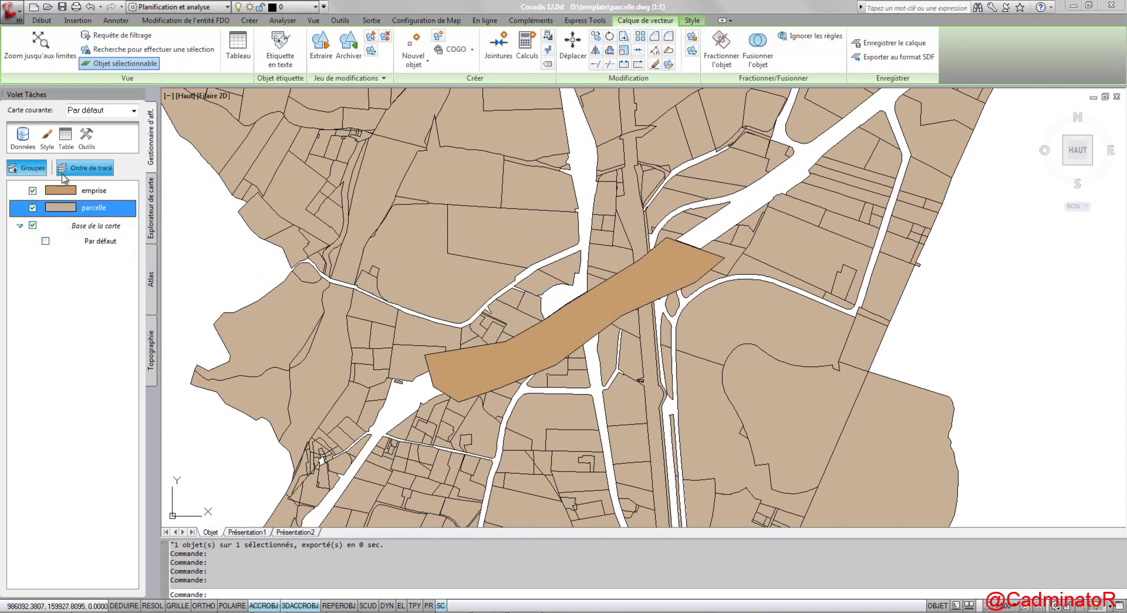
pyautogui.click(65, 138)
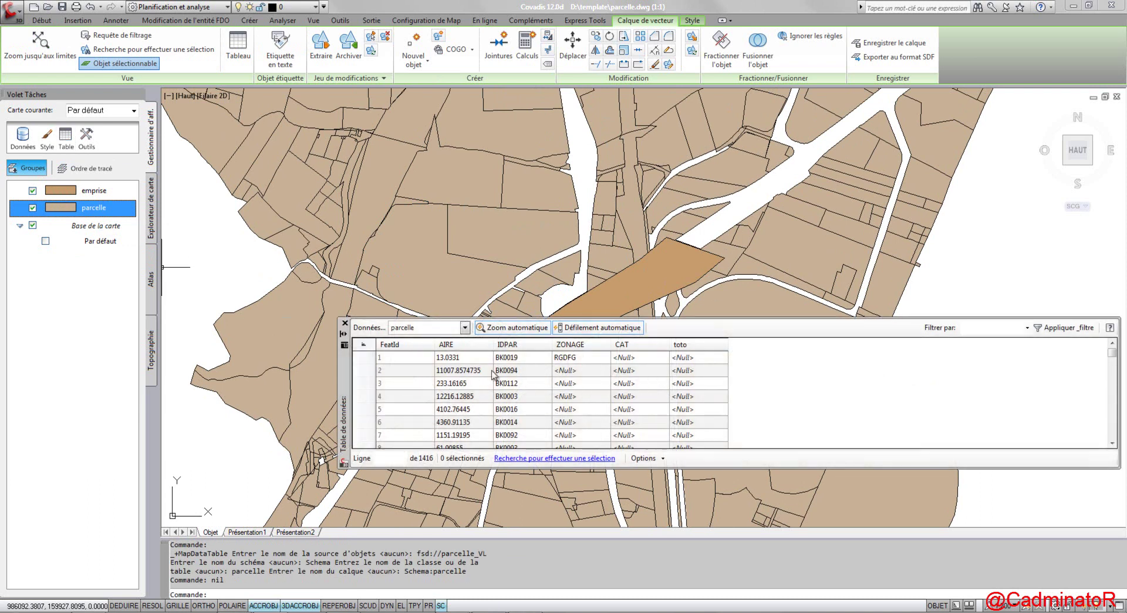
pyautogui.click(476, 363)
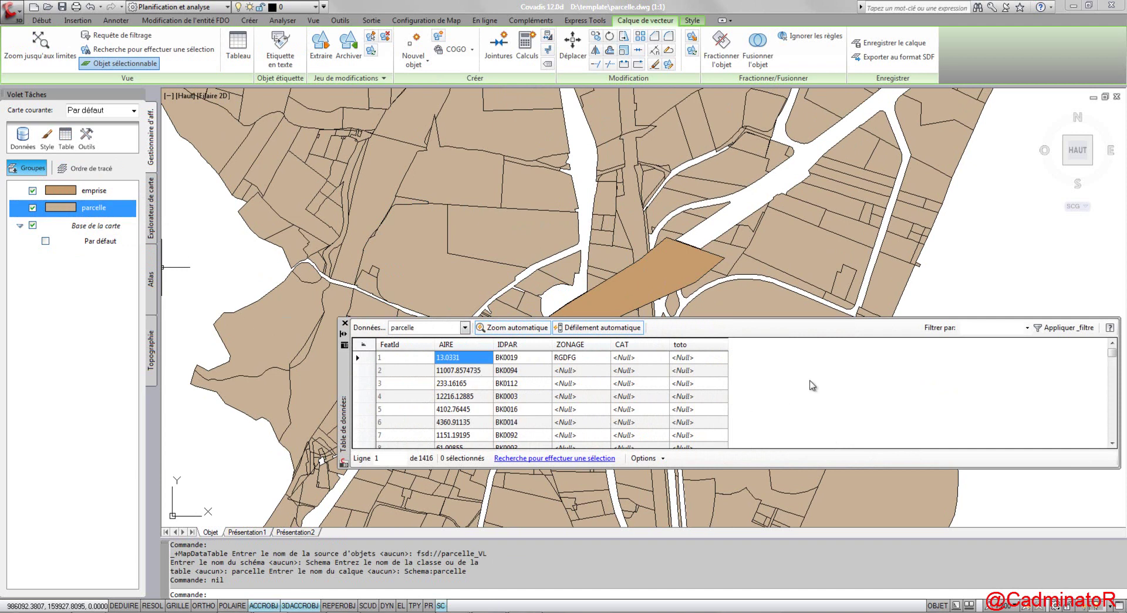
# Create a calculated property named surface on the parcelle layer with the expression Area2D ( Geometry ) and close the data table.
pyautogui.click(662, 459)
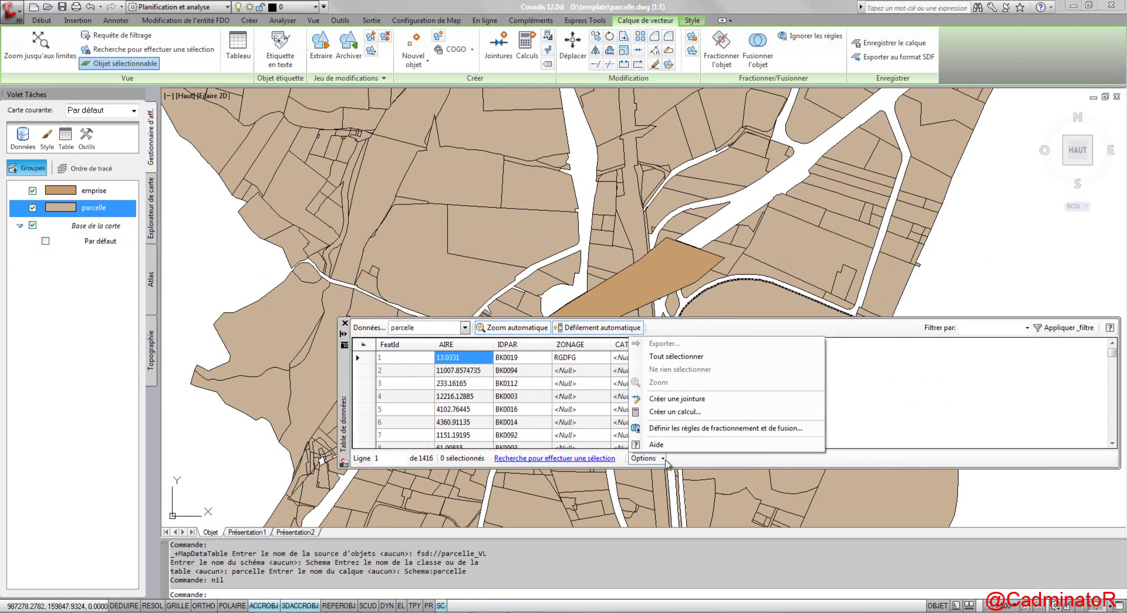
pyautogui.click(684, 414)
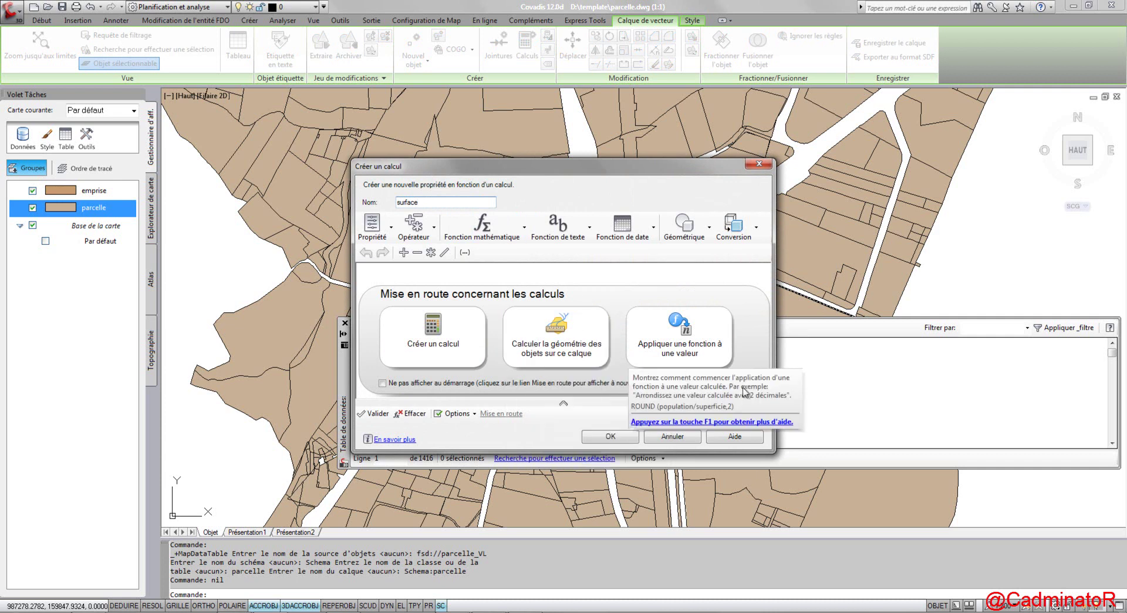
pyautogui.click(737, 383)
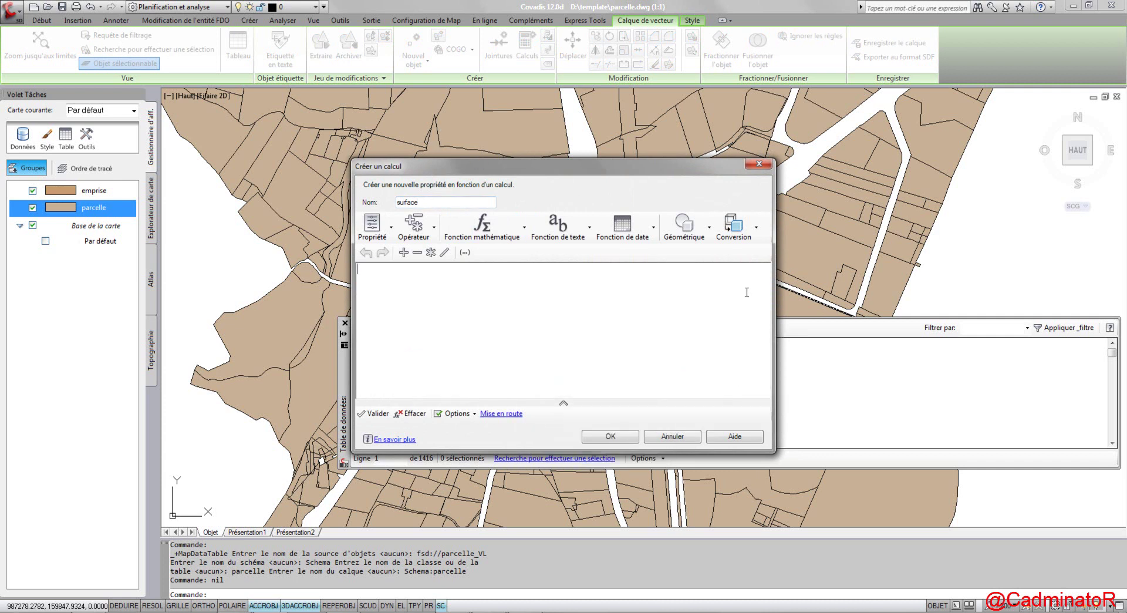
pyautogui.click(710, 228)
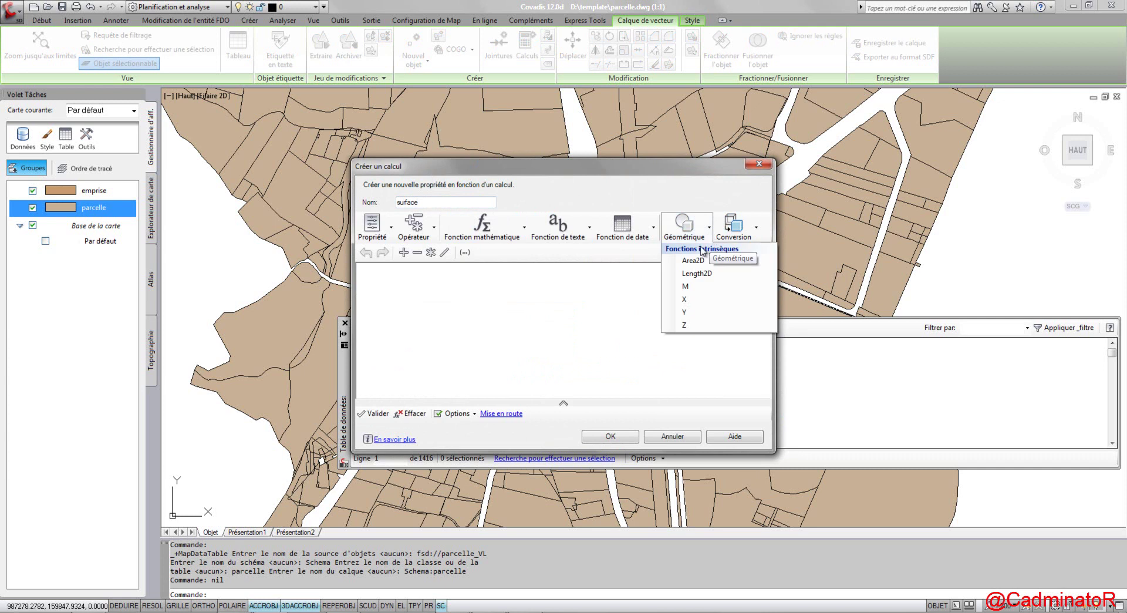
pyautogui.click(700, 267)
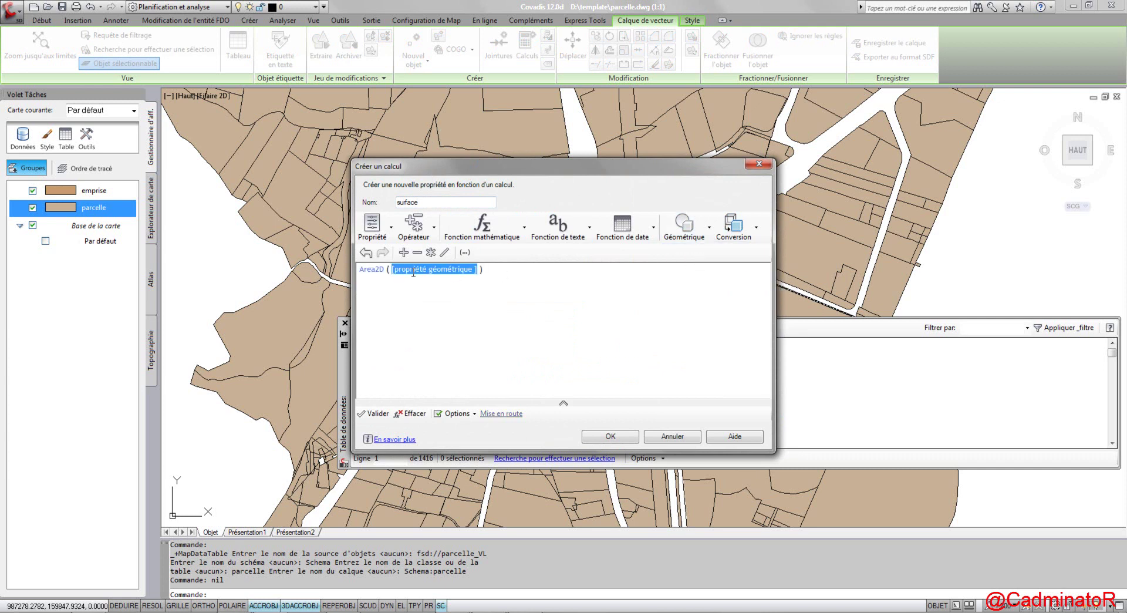
pyautogui.moveTo(441, 274)
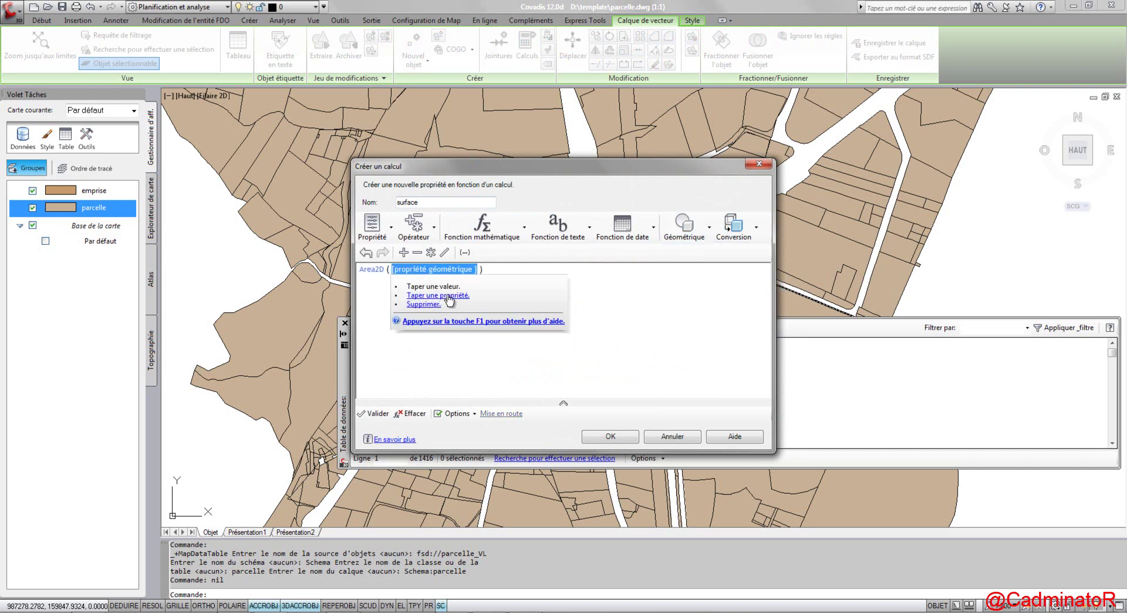
pyautogui.click(446, 297)
pyautogui.click(403, 359)
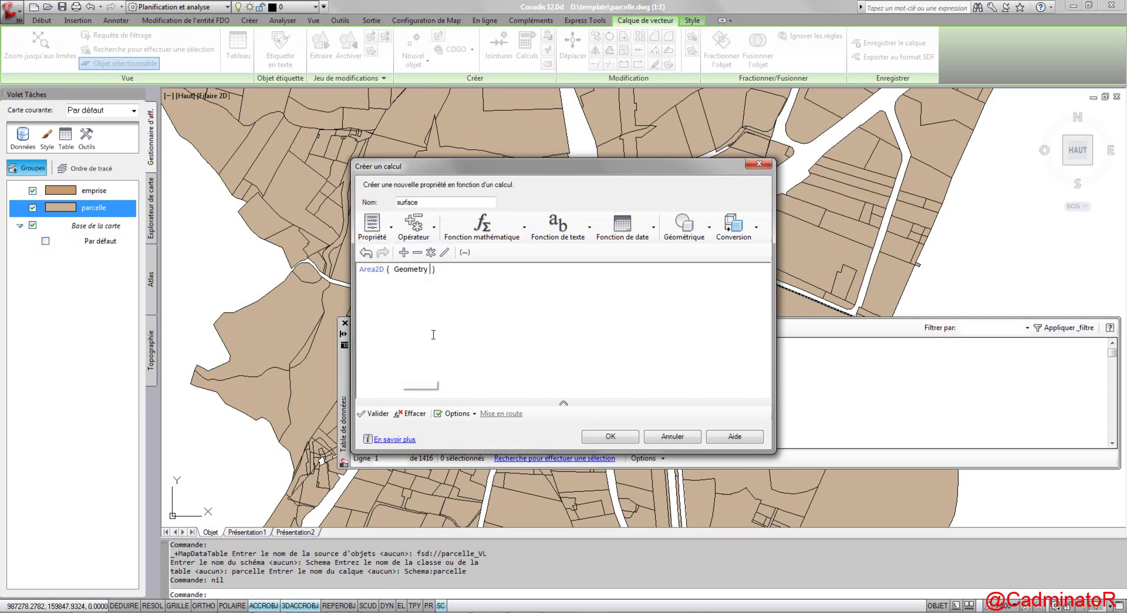
pyautogui.click(602, 438)
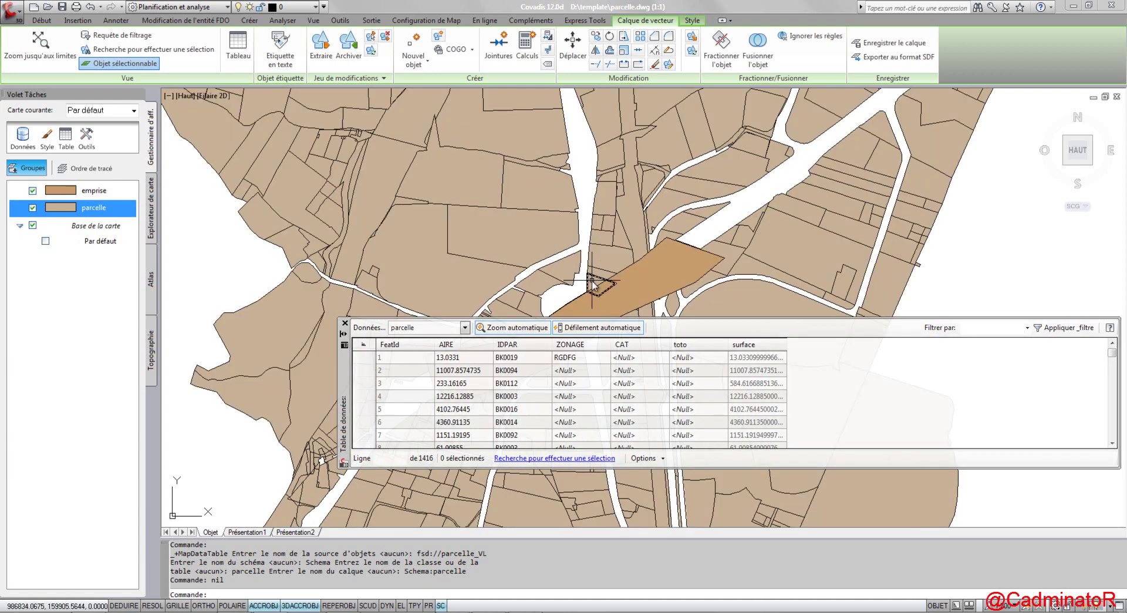
pyautogui.moveTo(589, 278); pyautogui.dragTo(570, 240, button='middle')
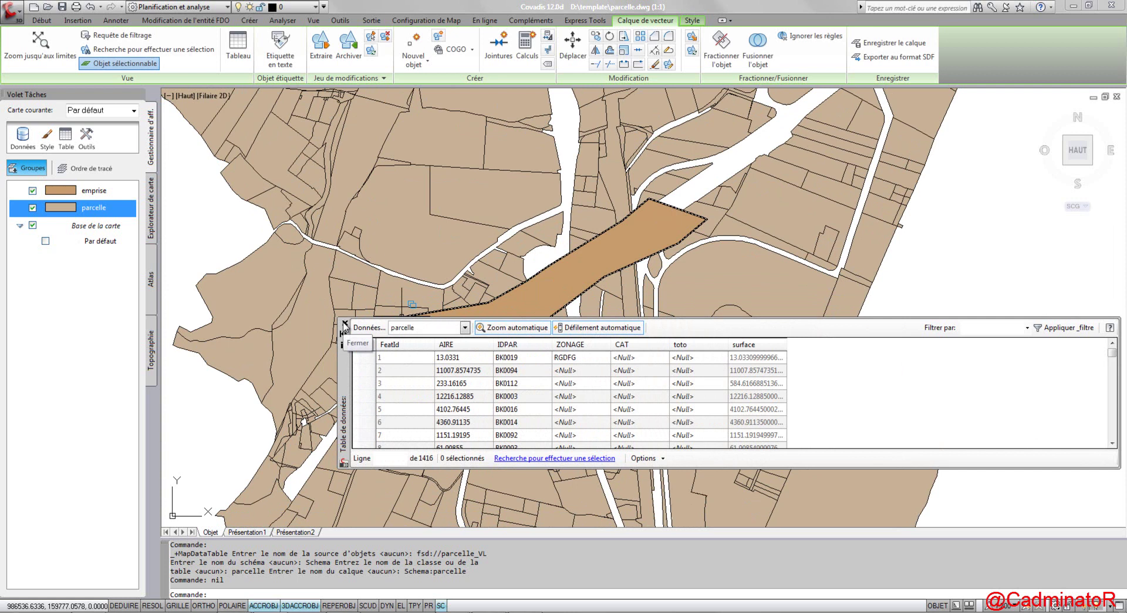
pyautogui.click(344, 324)
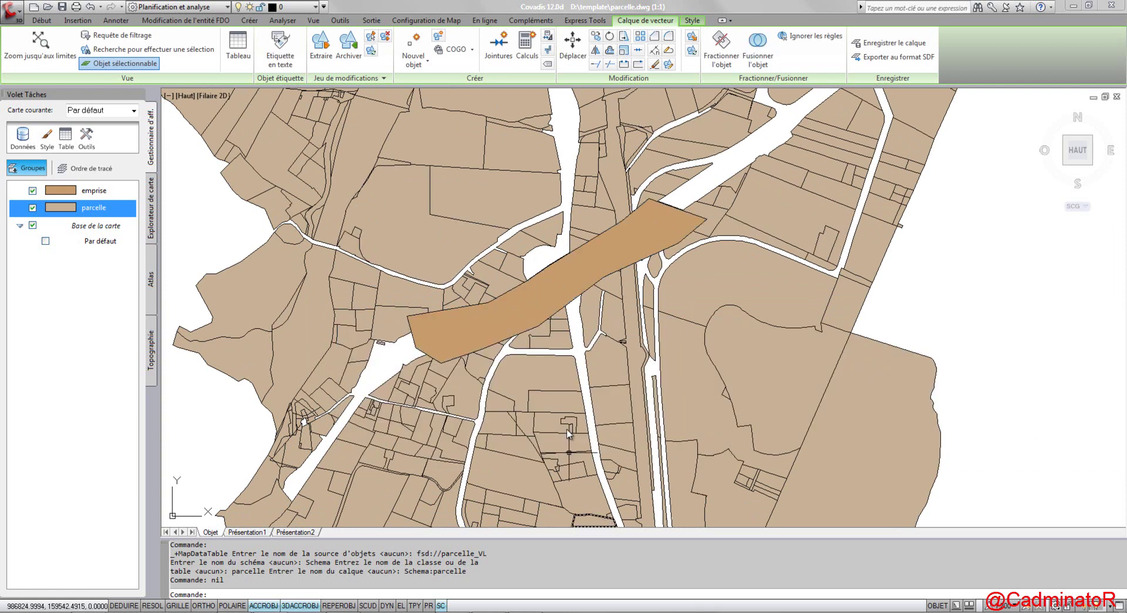
# Run an FDO overlay analysis of type Intersection with parcelle as source and emprise as overlay, keeping the default output settings.
pyautogui.moveTo(574, 317); pyautogui.dragTo(542, 345, button='middle')
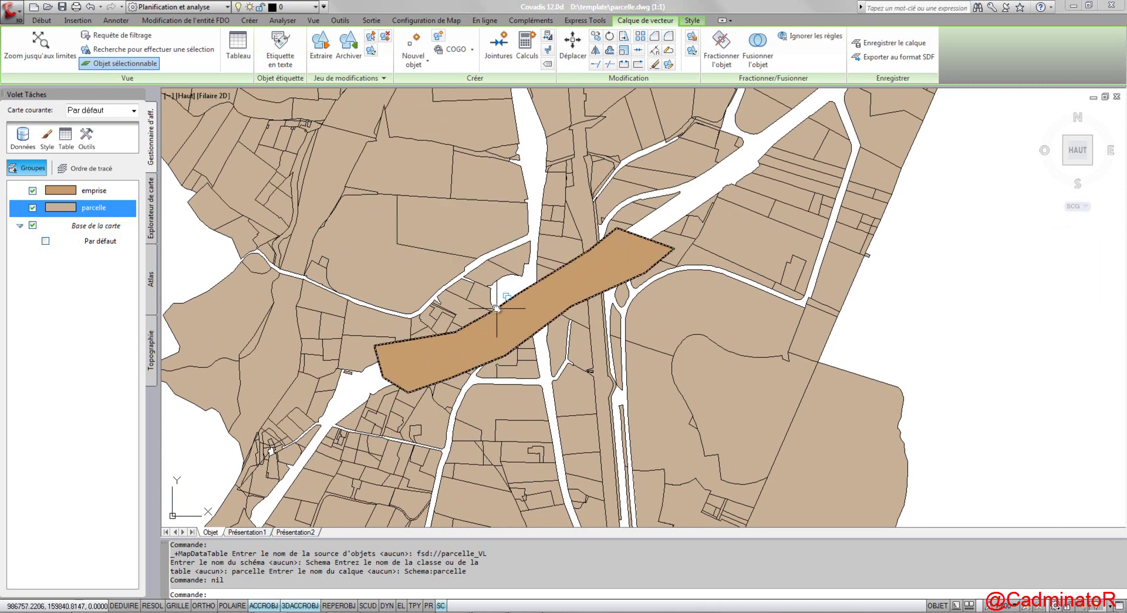
pyautogui.moveTo(505, 334); pyautogui.dragTo(524, 339, button='middle')
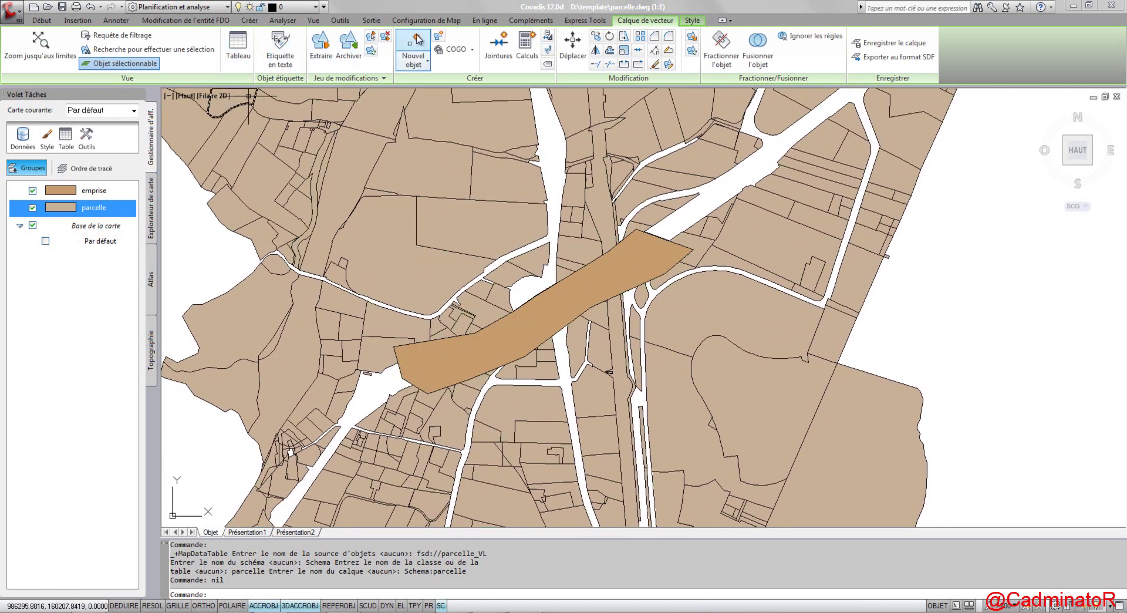
pyautogui.click(282, 22)
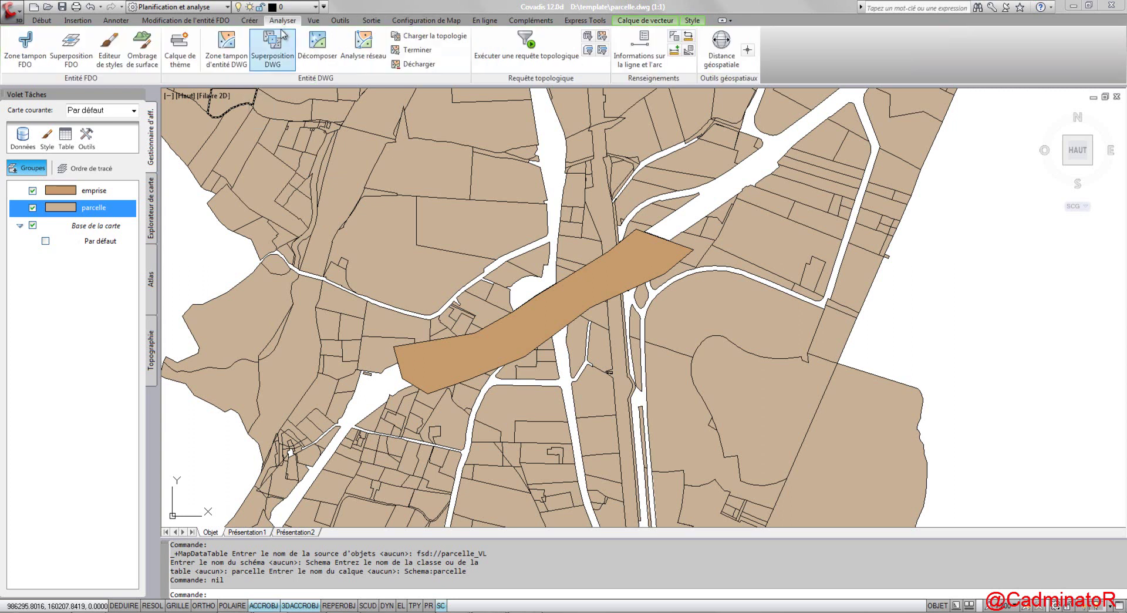
pyautogui.click(72, 54)
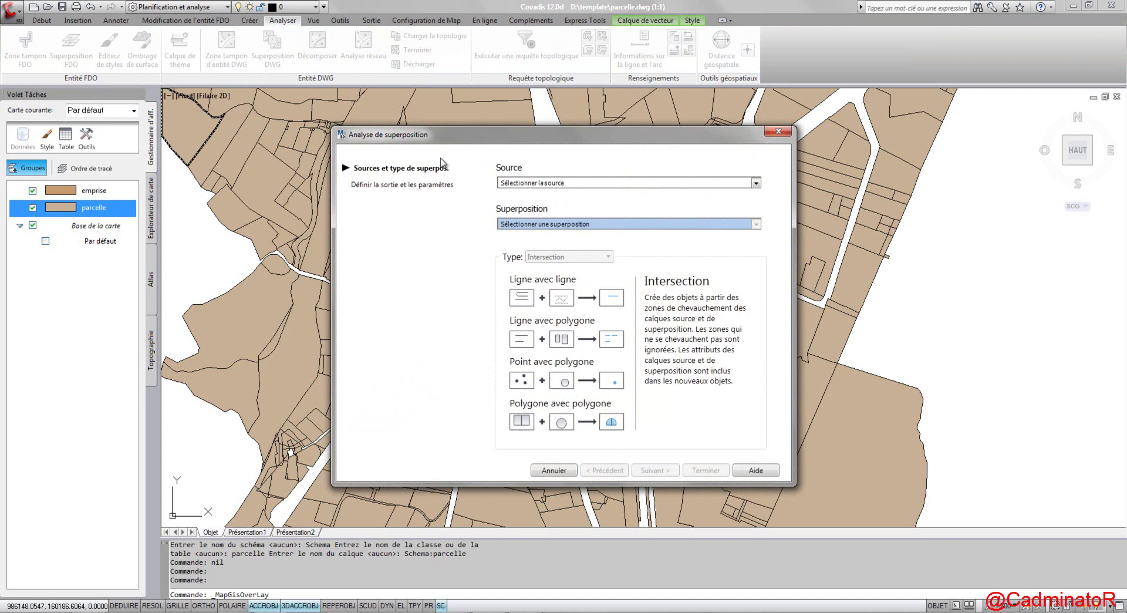
pyautogui.click(568, 187)
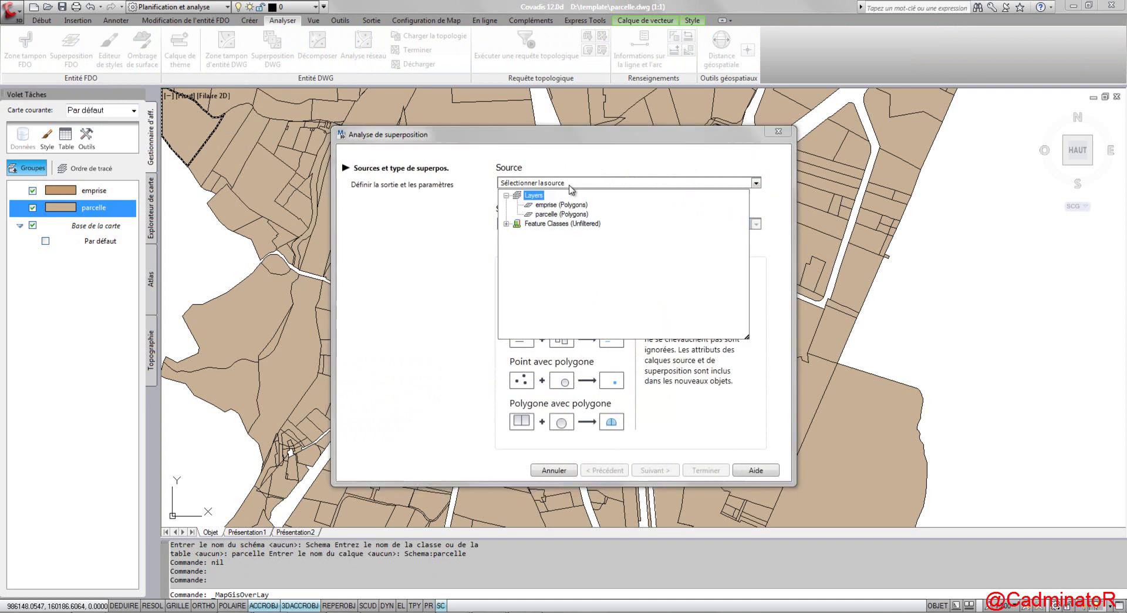
pyautogui.click(550, 215)
pyautogui.click(584, 227)
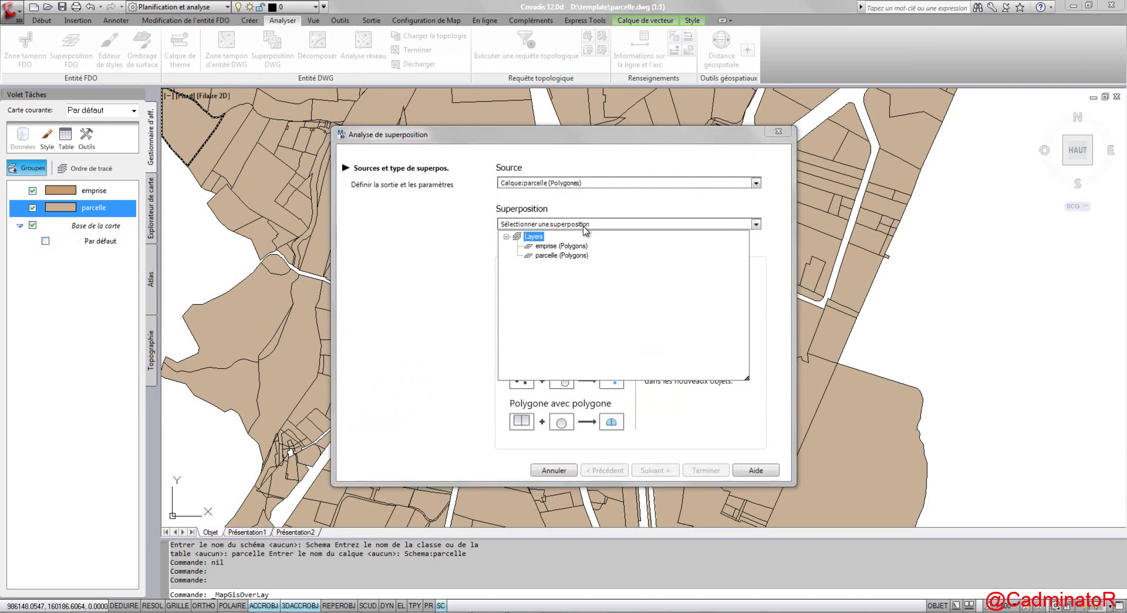
pyautogui.click(555, 246)
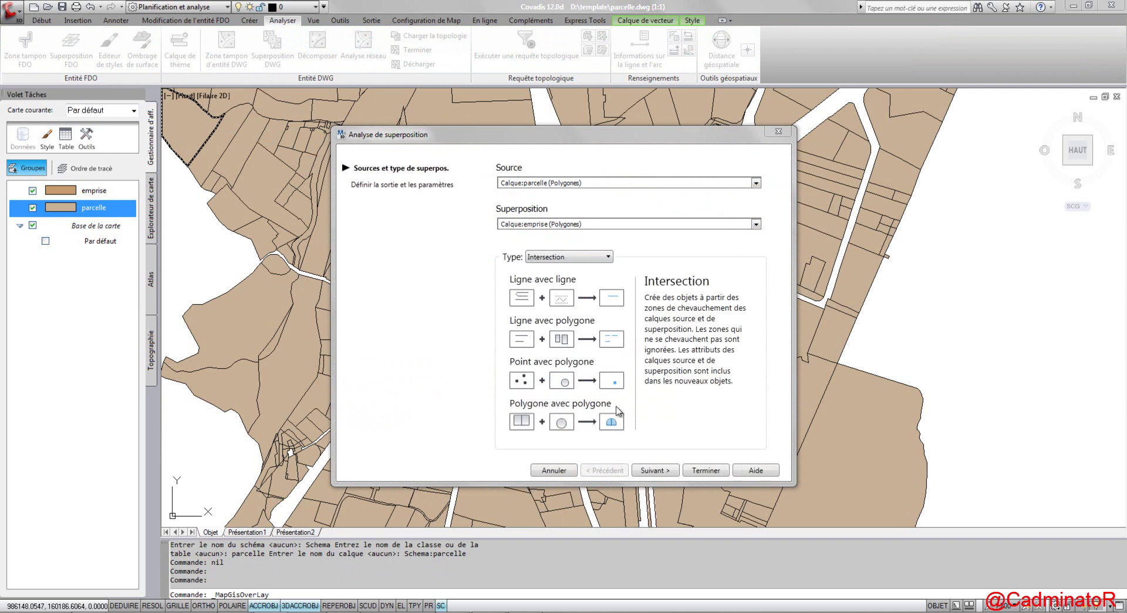
pyautogui.click(669, 472)
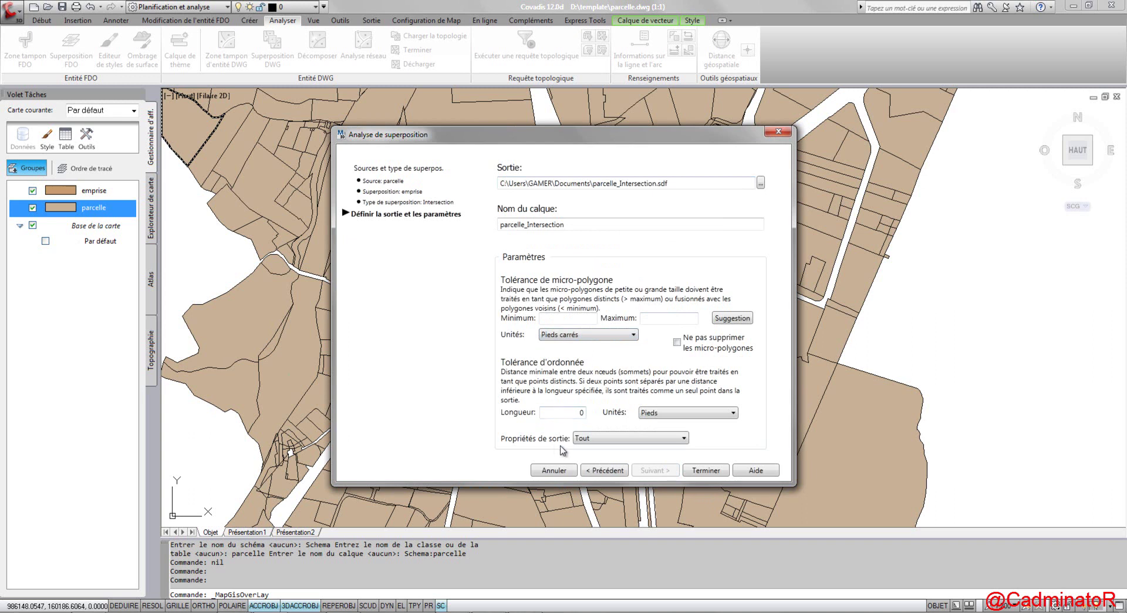
pyautogui.click(703, 470)
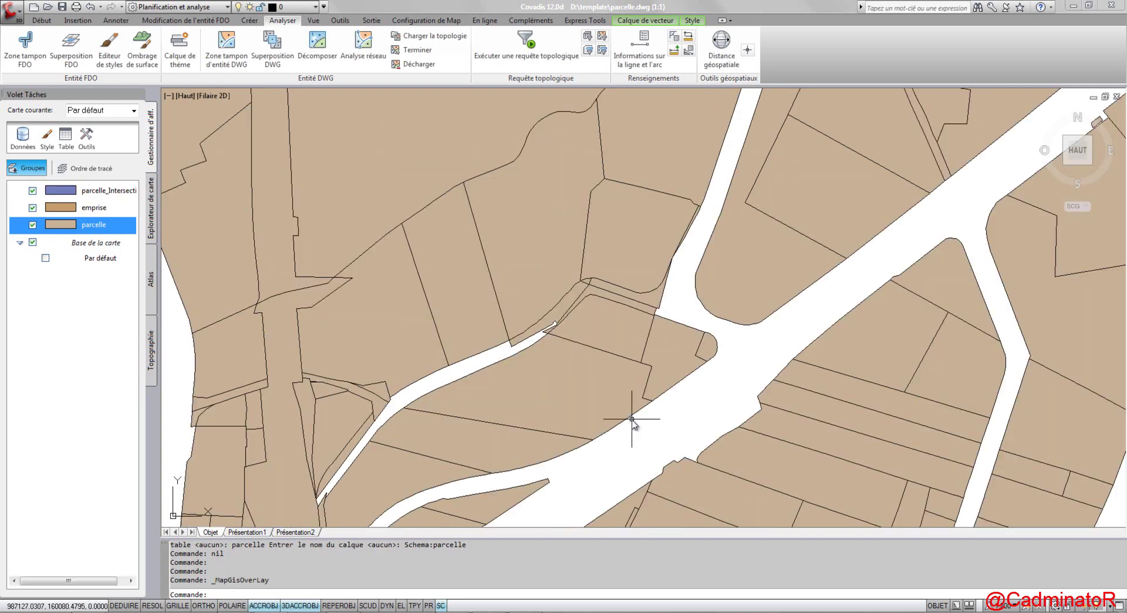
# Widen the task pane to show full layer names and open the data table of the parcelle_Intersection layer.
pyautogui.moveTo(624, 402); pyautogui.dragTo(702, 259, button='middle')
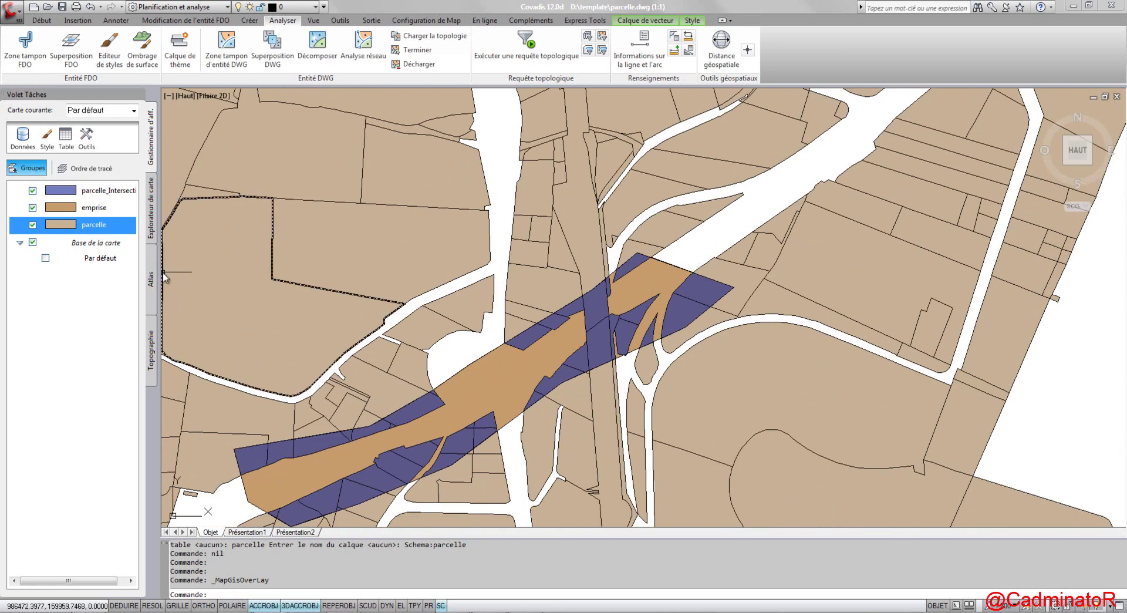
pyautogui.moveTo(159, 281); pyautogui.dragTo(277, 280)
pyautogui.click(104, 194)
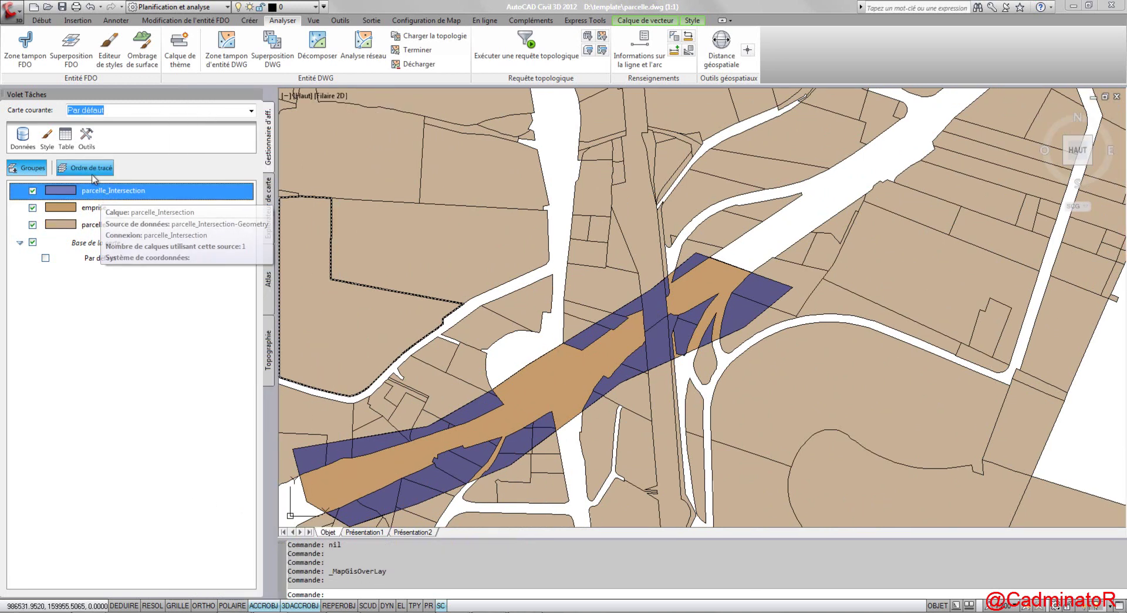
pyautogui.click(69, 148)
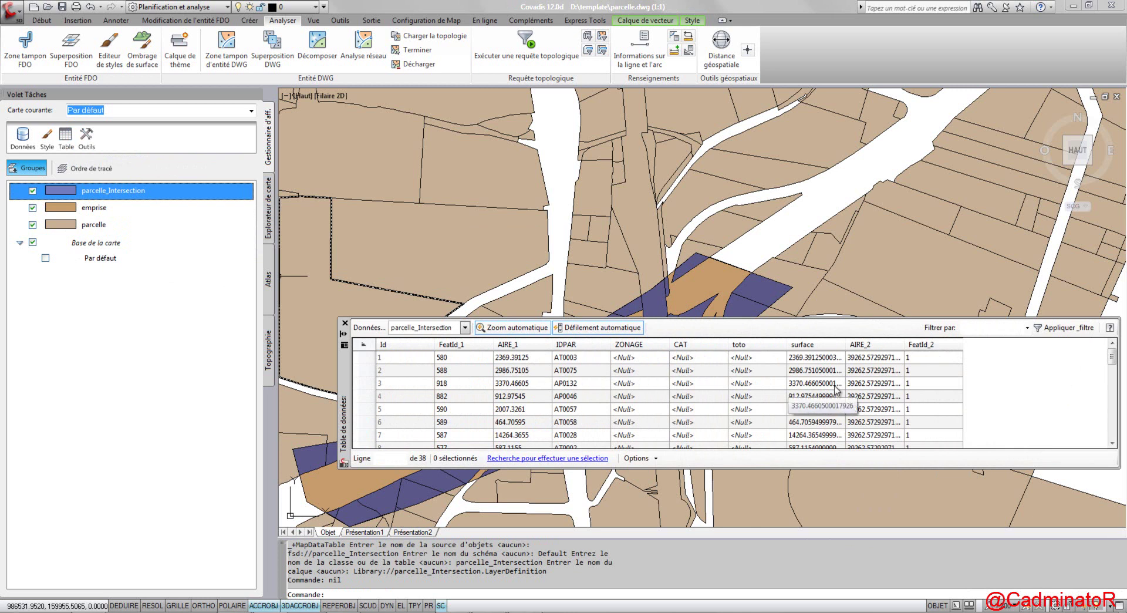
# Examine the surface, AIRE_2 and IDPAR values of the first records against the intersected parcels on the map.
pyautogui.click(820, 358)
pyautogui.click(817, 369)
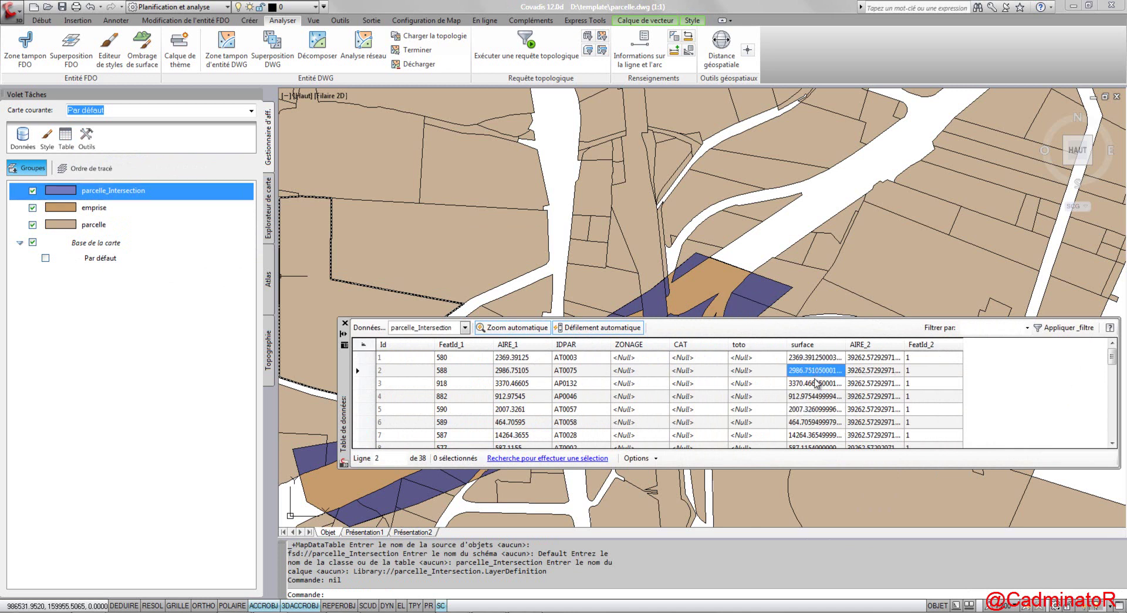
pyautogui.click(850, 374)
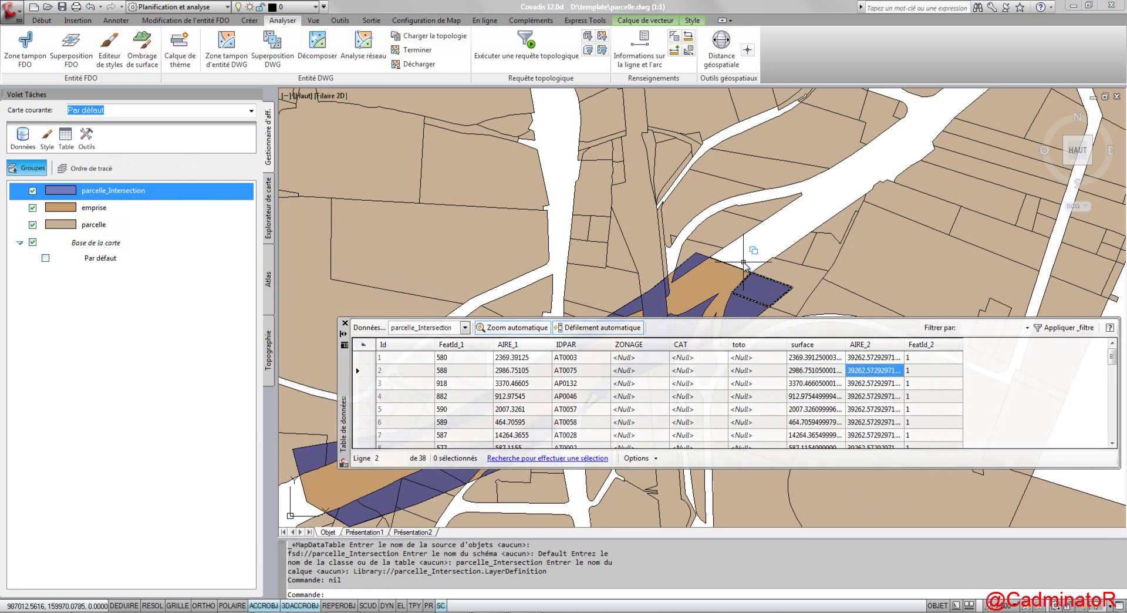
pyautogui.moveTo(759, 246); pyautogui.dragTo(699, 186, button='middle')
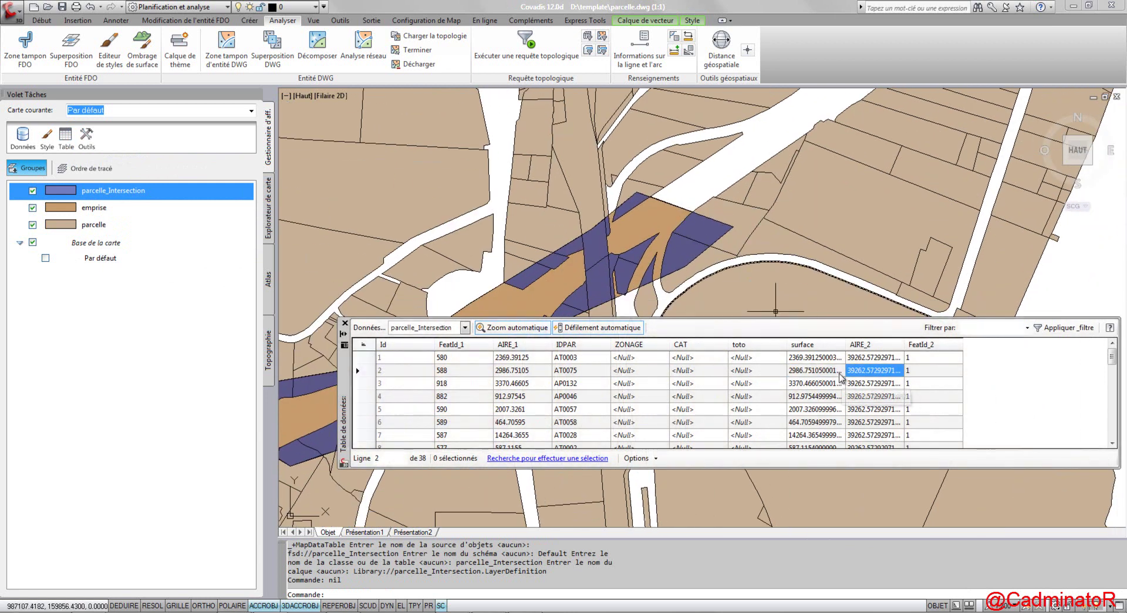
pyautogui.click(816, 357)
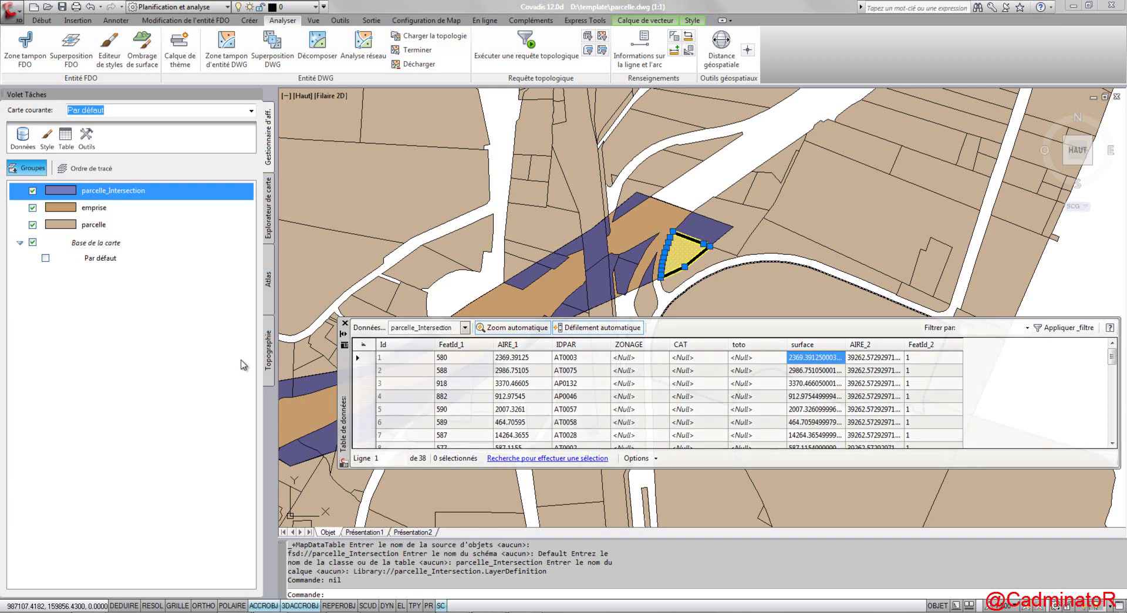
pyautogui.click(581, 357)
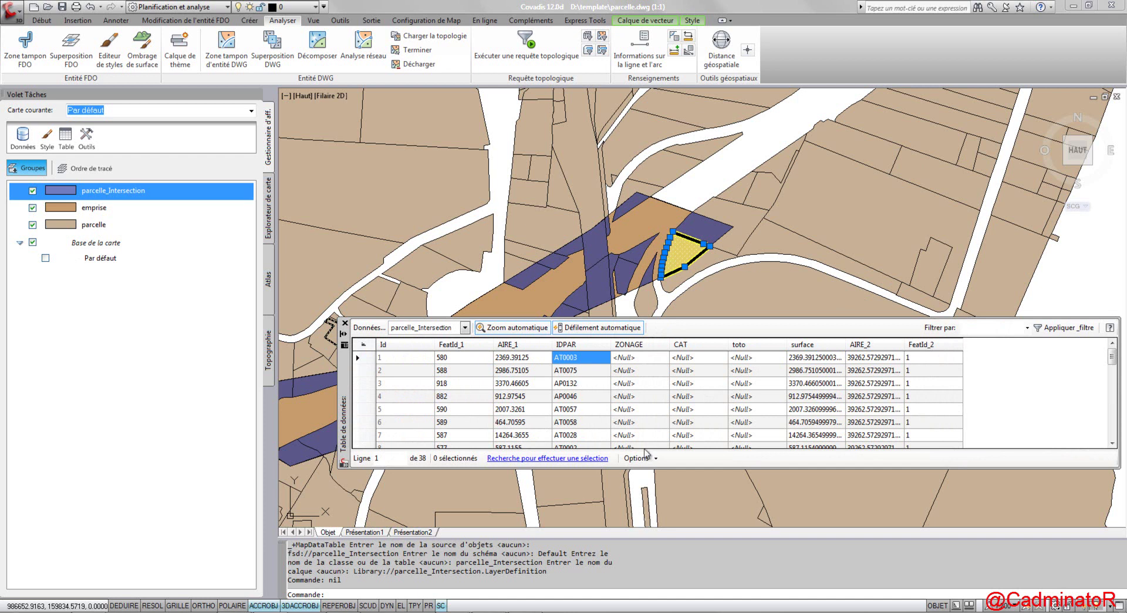
pyautogui.click(368, 358)
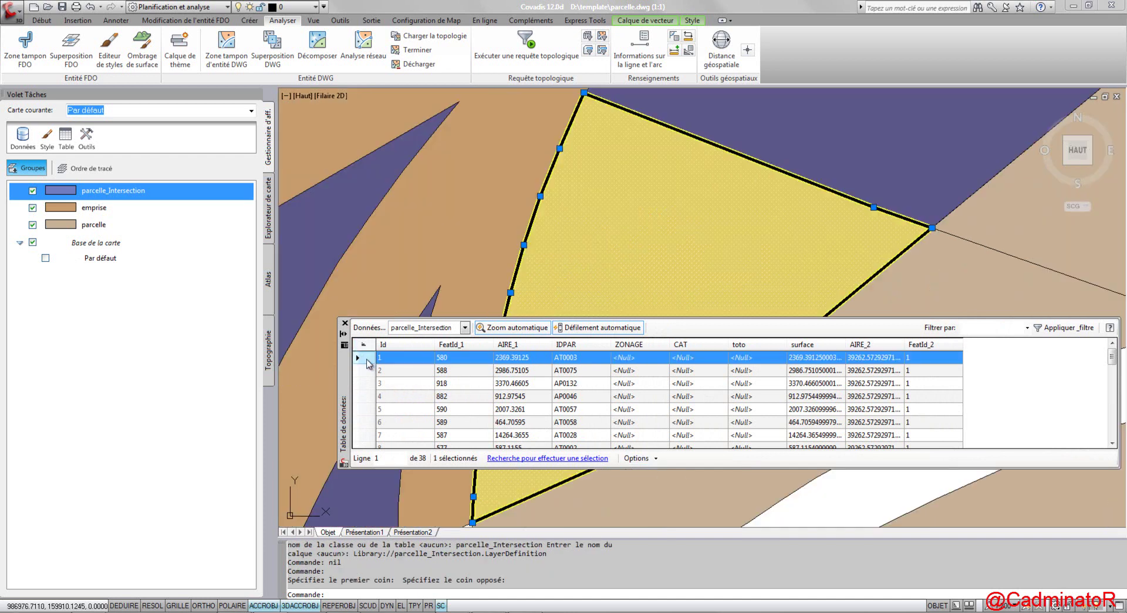
pyautogui.rightClick(368, 360)
pyautogui.click(405, 390)
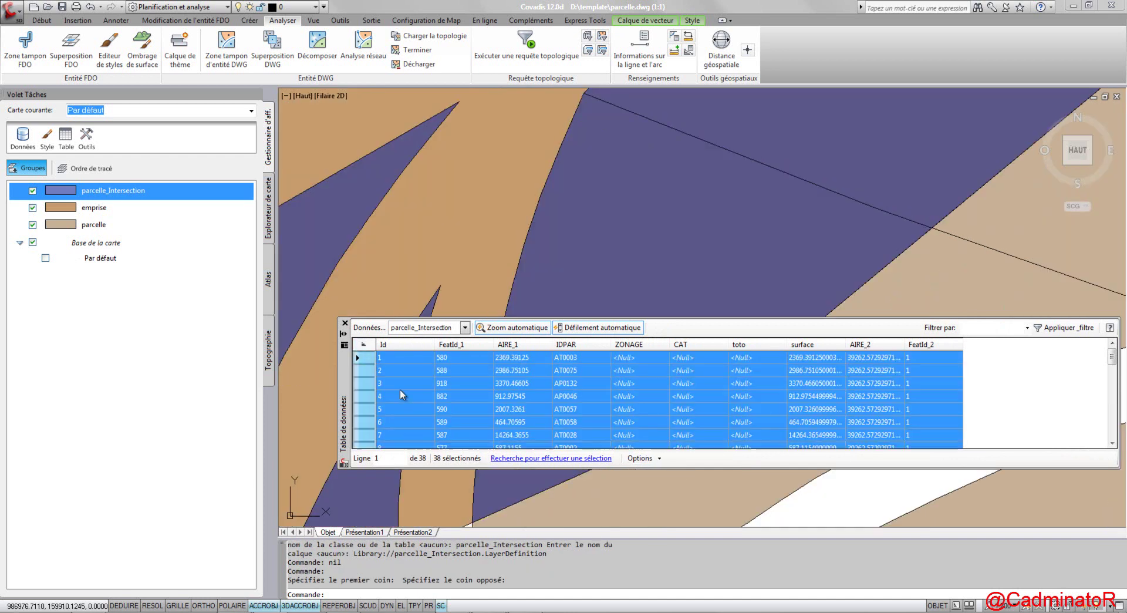
pyautogui.rightClick(375, 377)
pyautogui.click(399, 381)
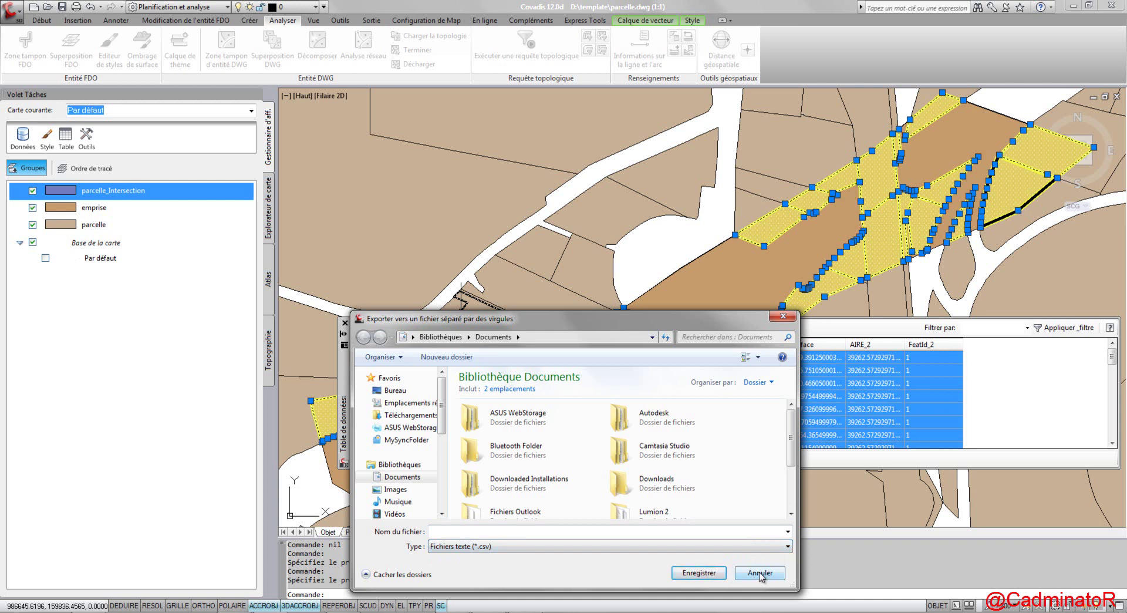
pyautogui.click(759, 573)
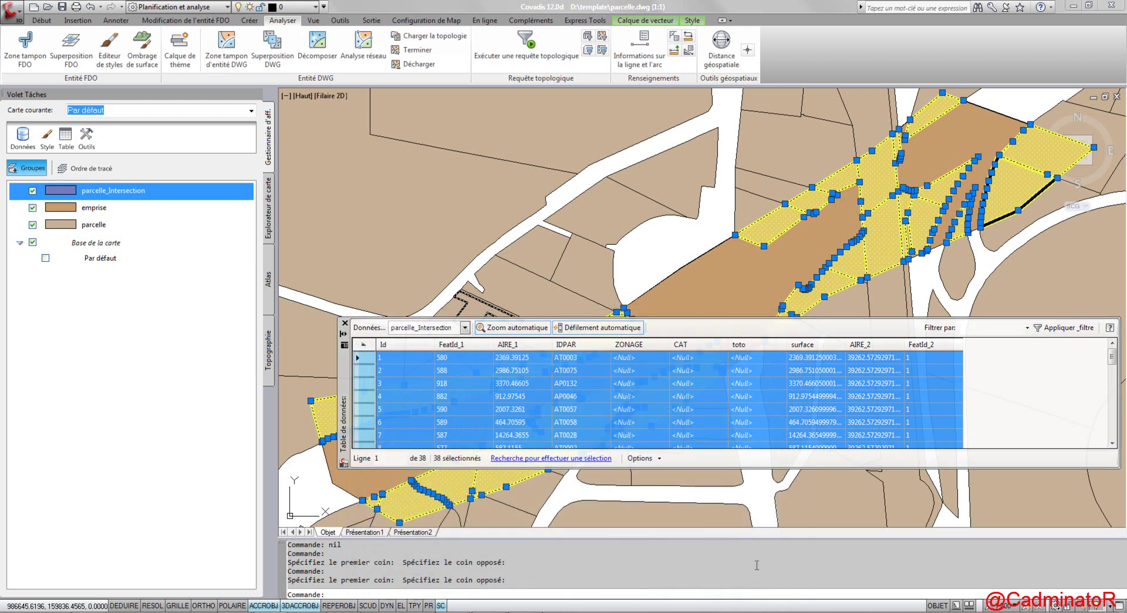
# Close the data table and hide the emprise layer on the map.
pyautogui.click(345, 323)
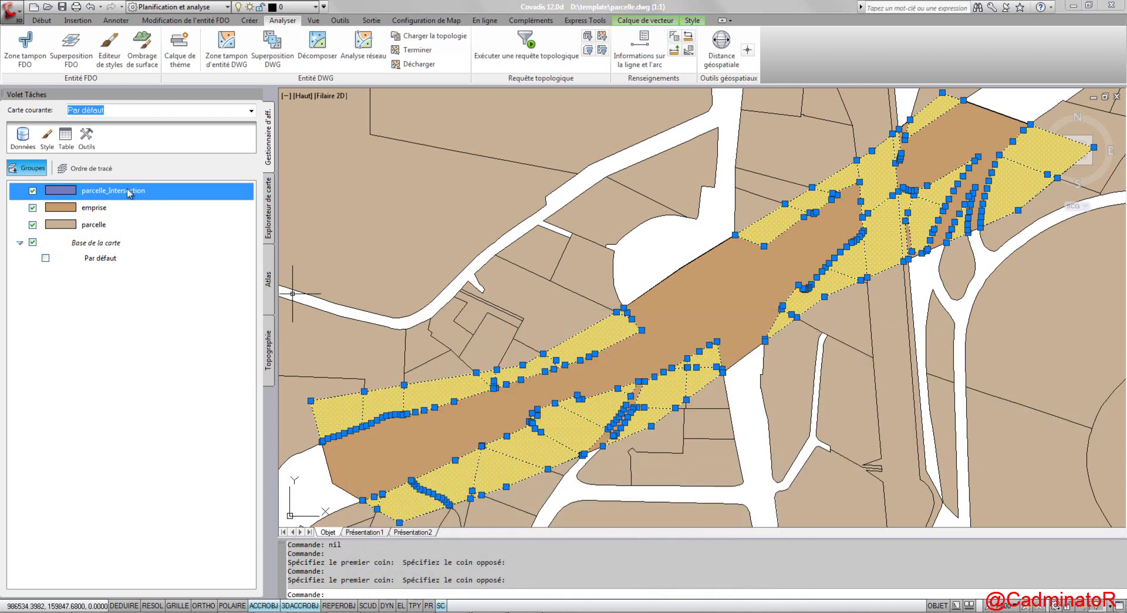
pyautogui.click(33, 207)
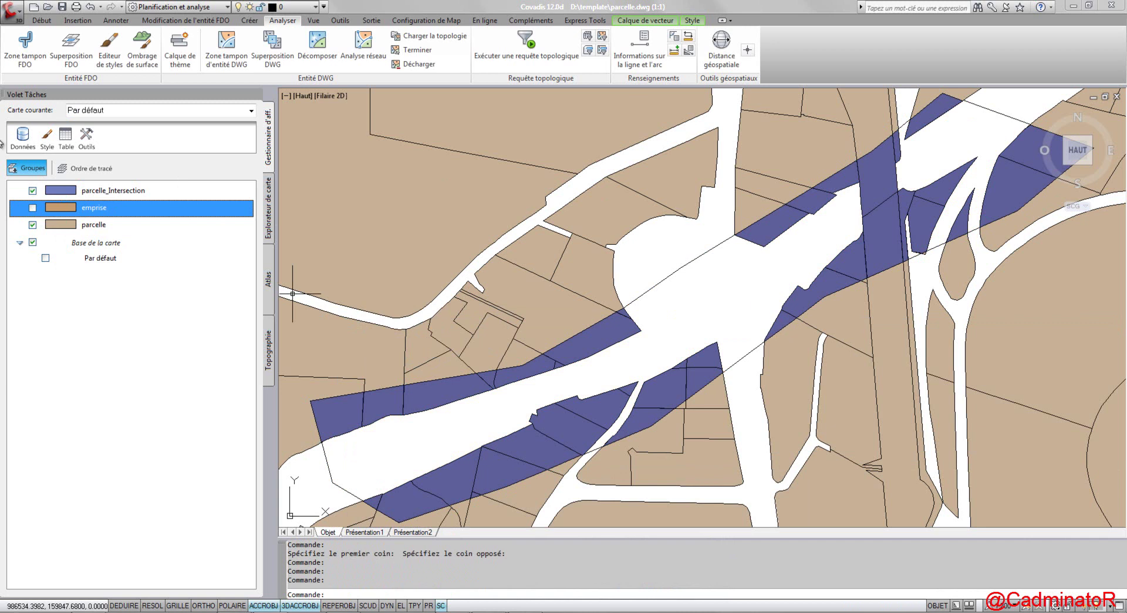
# Open the object label style of the parcelle_Intersection layer and set its size context to Carte with Mètres as unit.
pyautogui.click(126, 192)
pyautogui.click(47, 137)
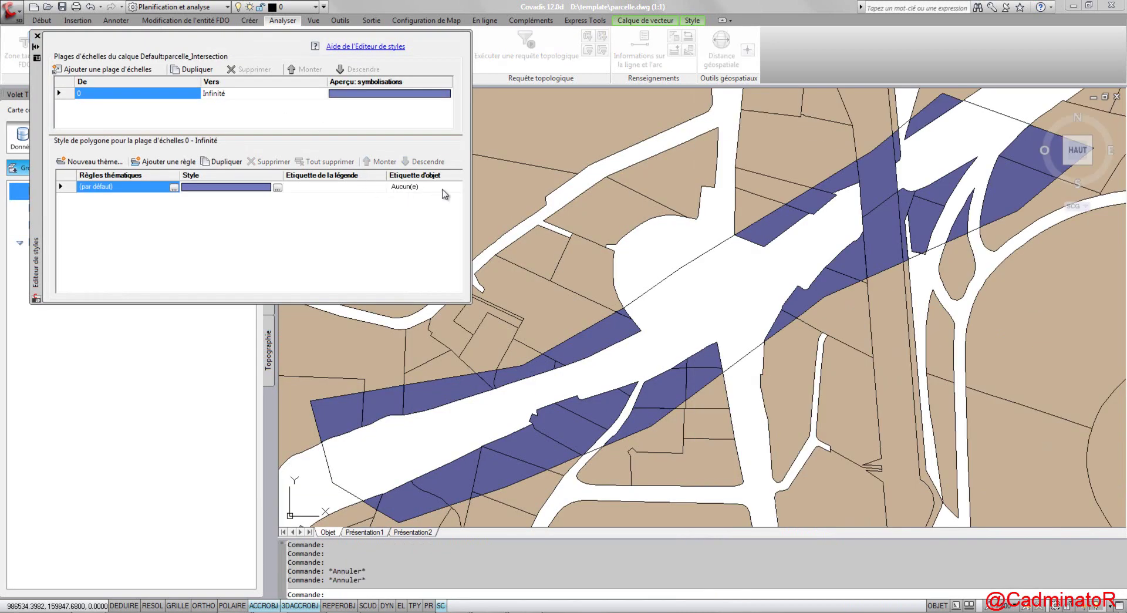
pyautogui.click(450, 188)
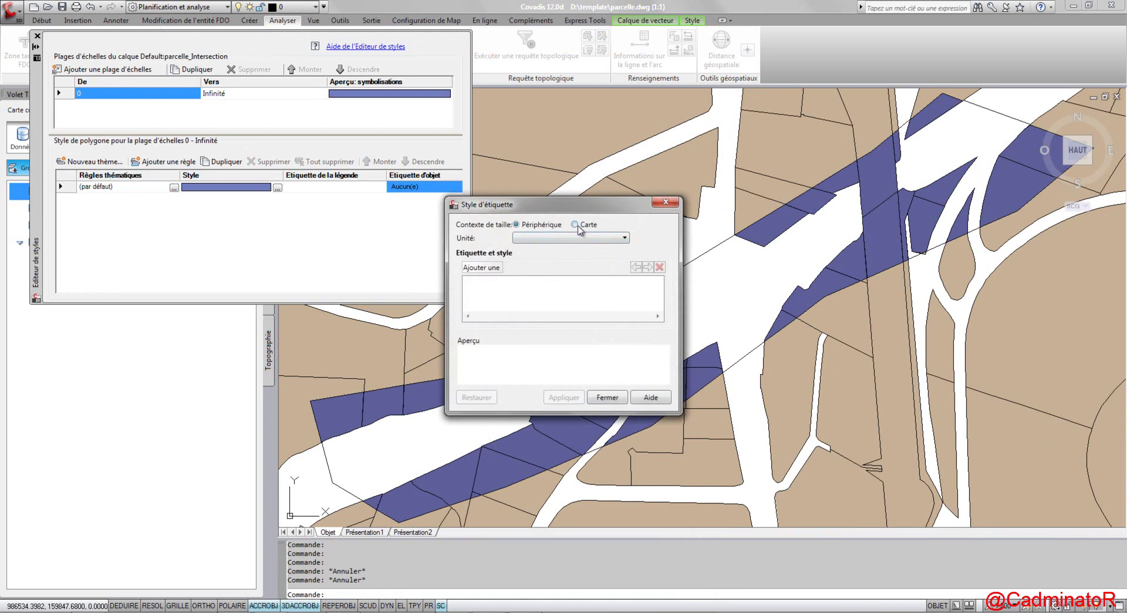
pyautogui.click(568, 237)
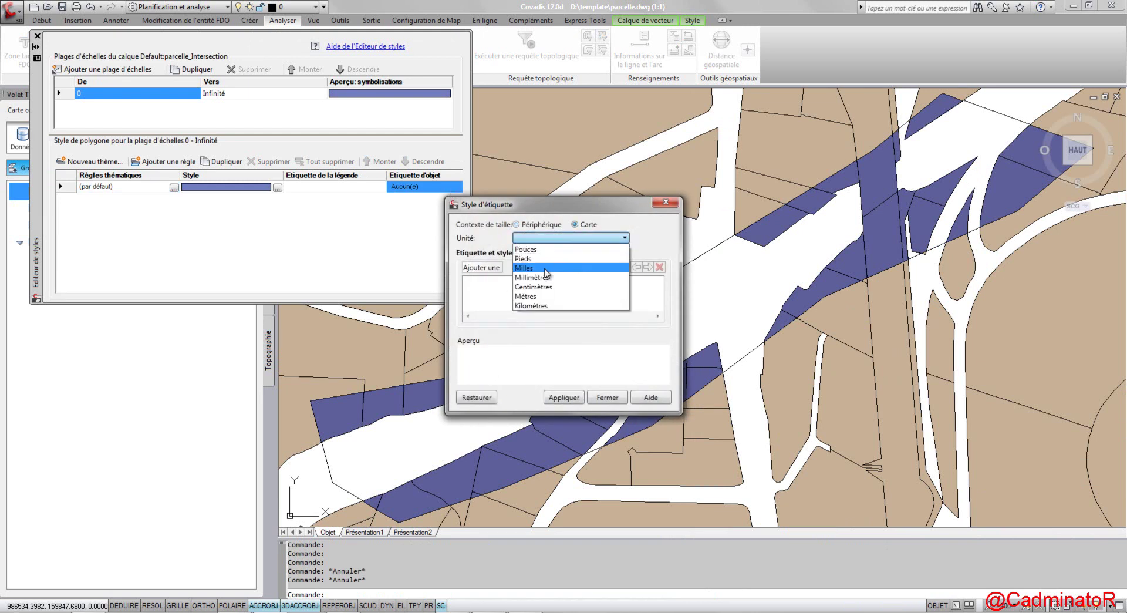
pyautogui.click(534, 296)
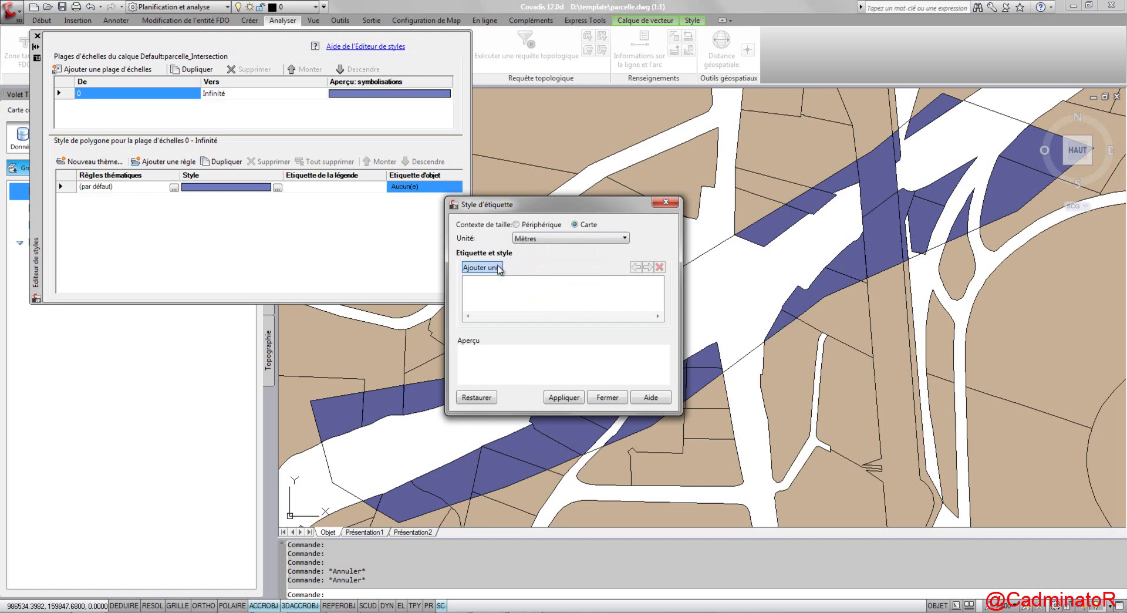
# Add a label with the Texte normal symbol and the IDPAR property as its text content, and apply it.
pyautogui.click(482, 267)
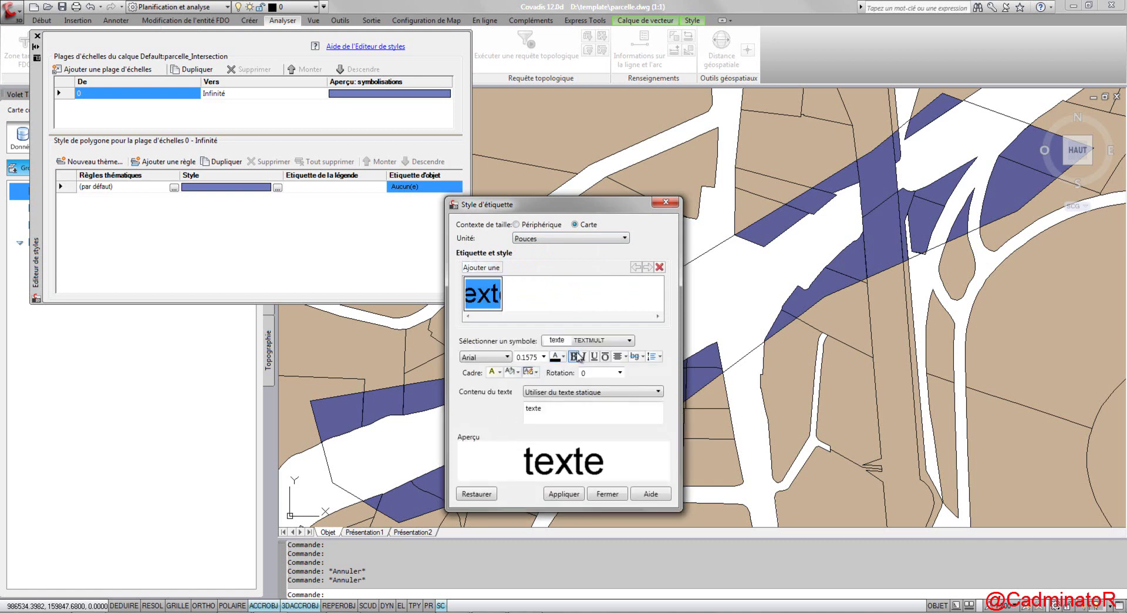
pyautogui.click(595, 342)
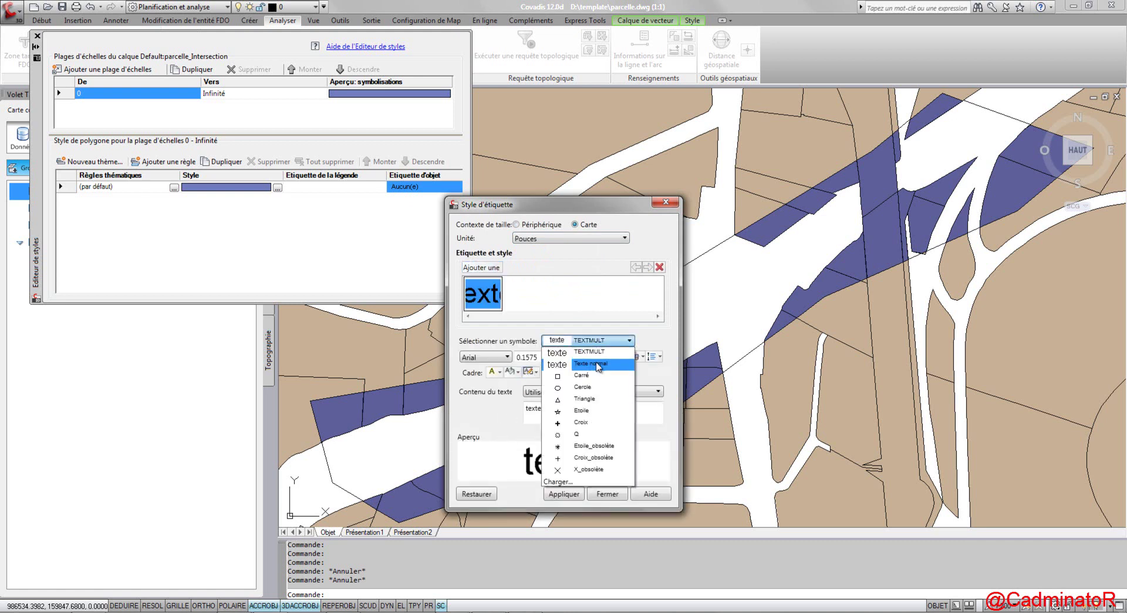
pyautogui.click(592, 363)
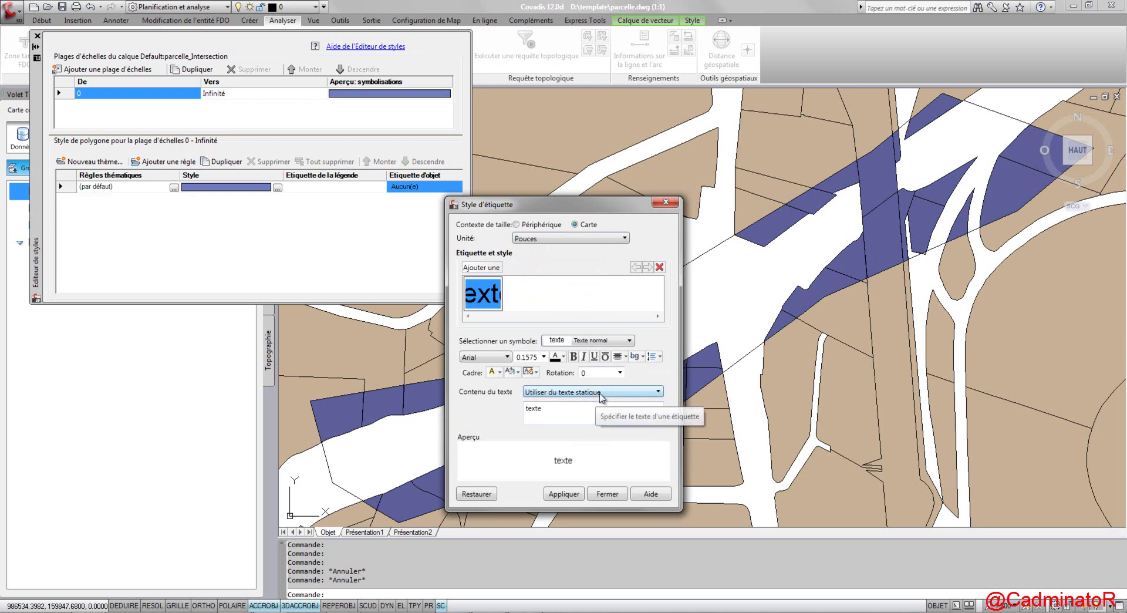
pyautogui.click(601, 393)
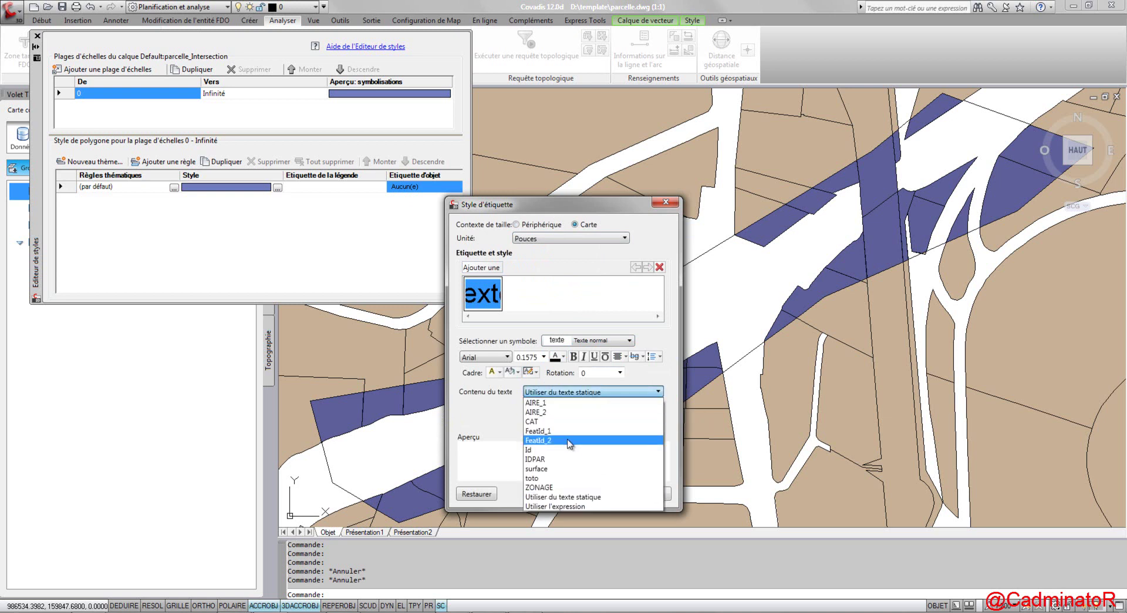
pyautogui.click(562, 459)
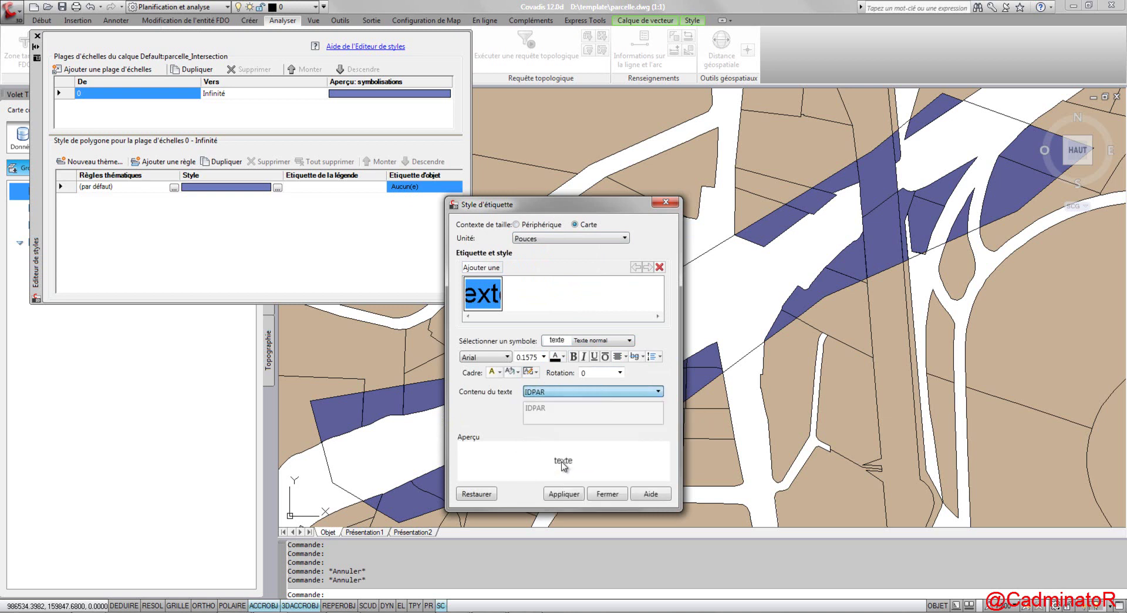
pyautogui.click(574, 495)
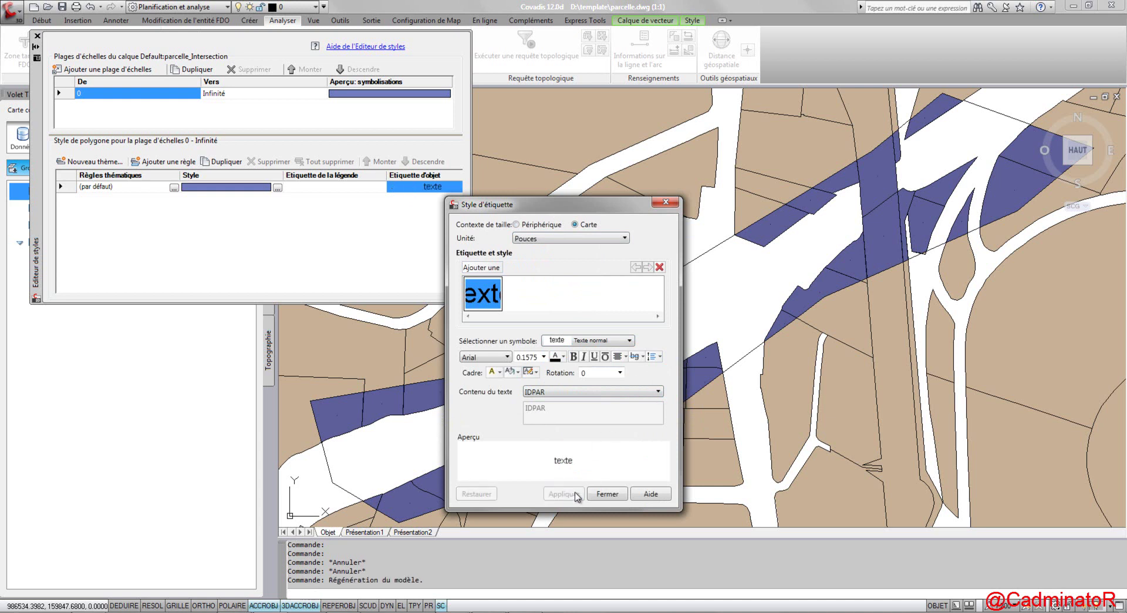
# Set the label's text size to 5 and apply it.
pyautogui.doubleClick(534, 357)
pyautogui.write('5')
pyautogui.click(604, 371)
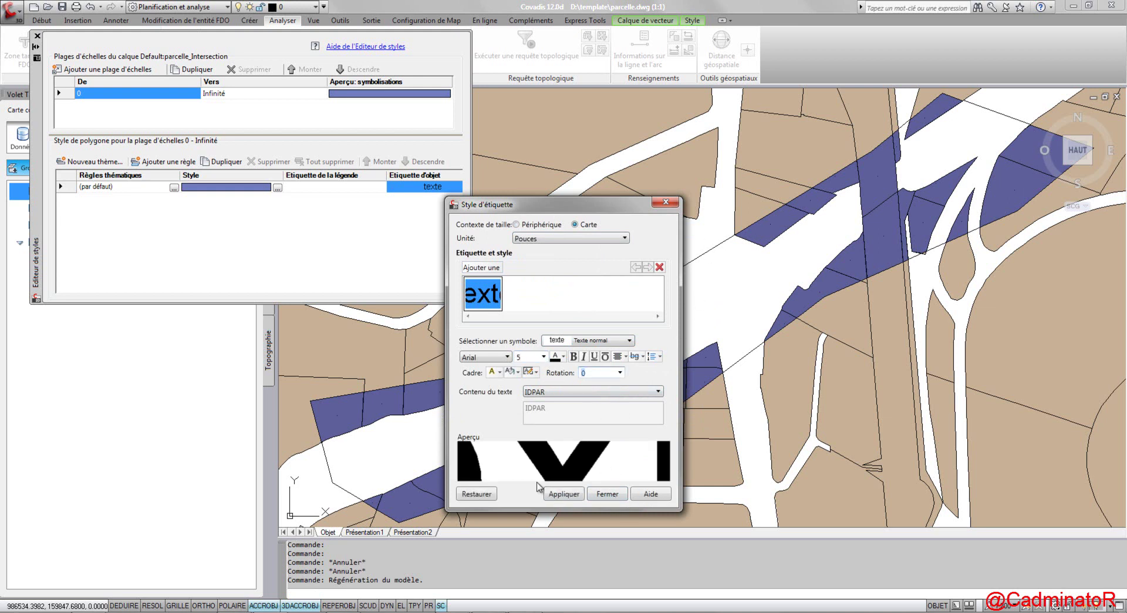
pyautogui.click(564, 495)
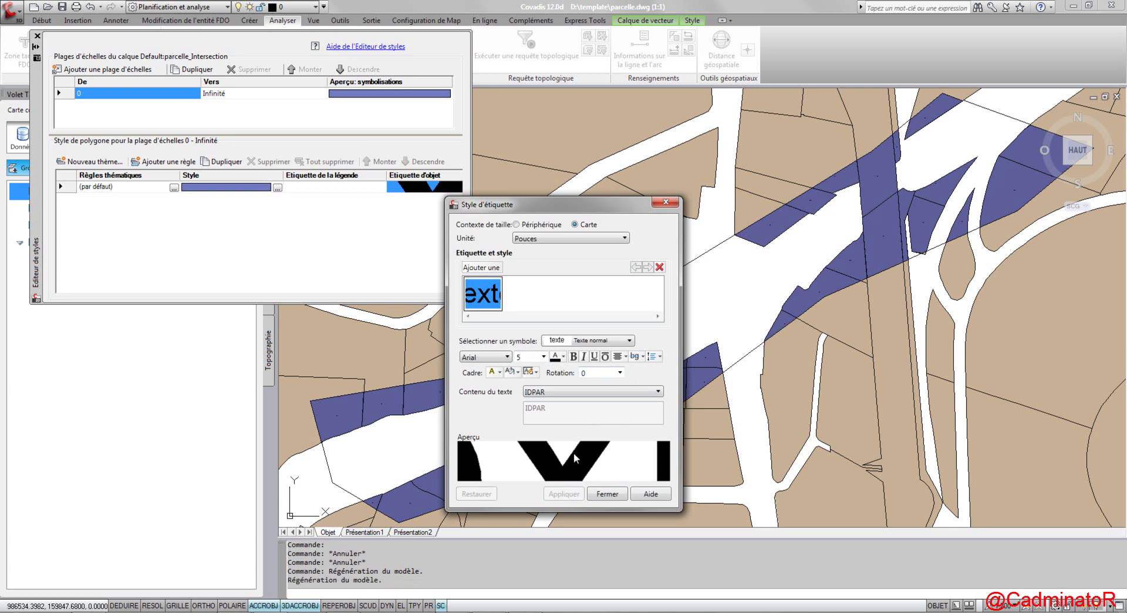
# Change the label unit to Mètres with a text size of 5, and apply the style.
pyautogui.doubleClick(561, 240)
pyautogui.click(561, 240)
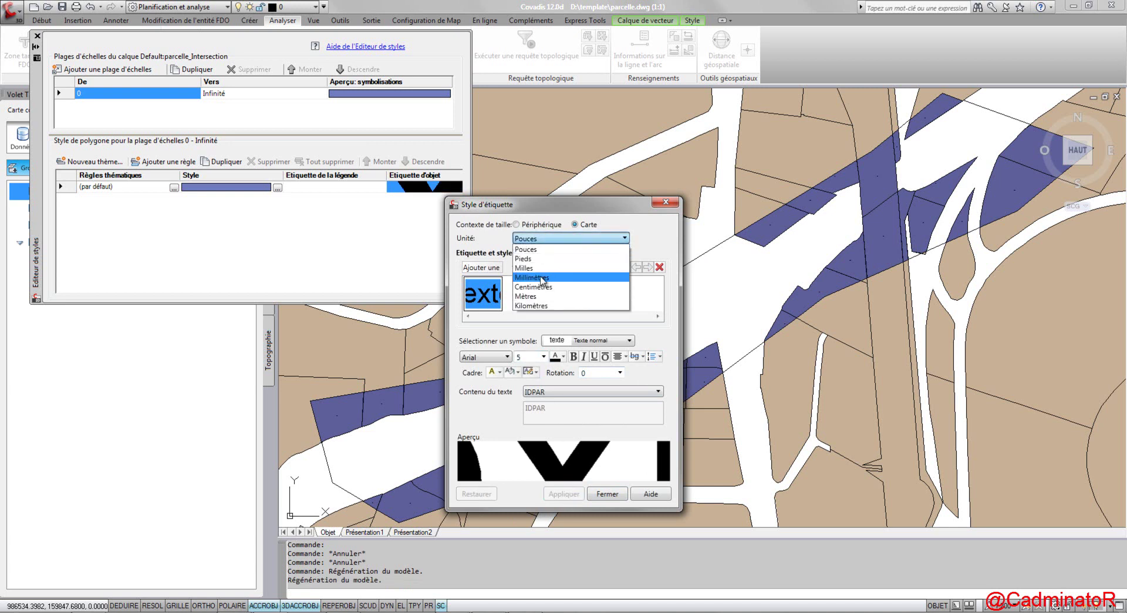
pyautogui.click(536, 297)
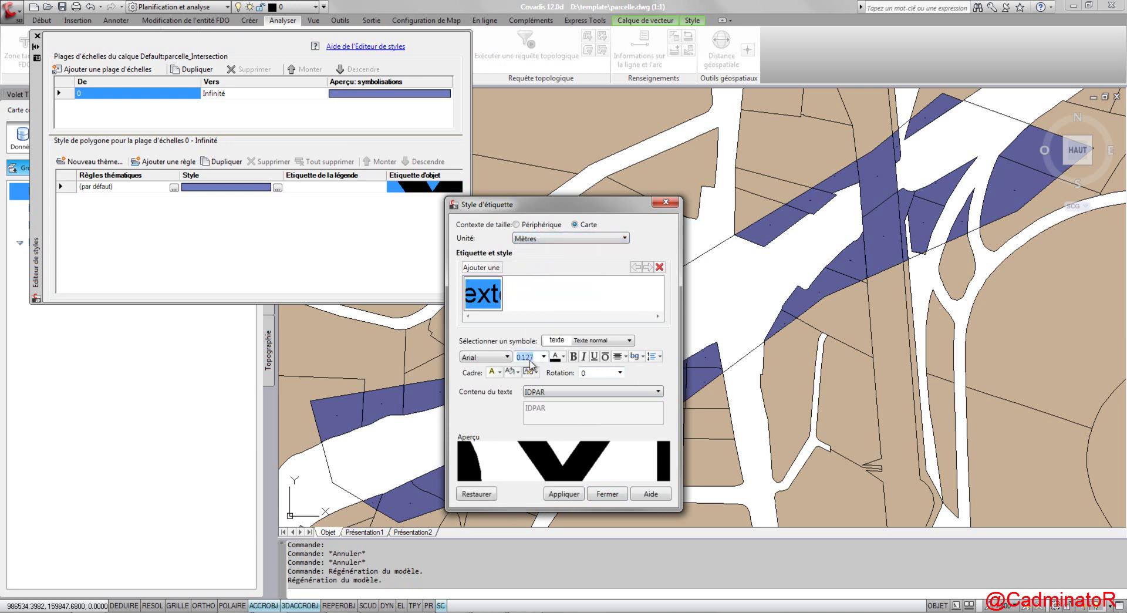
pyautogui.write('5')
pyautogui.click(598, 371)
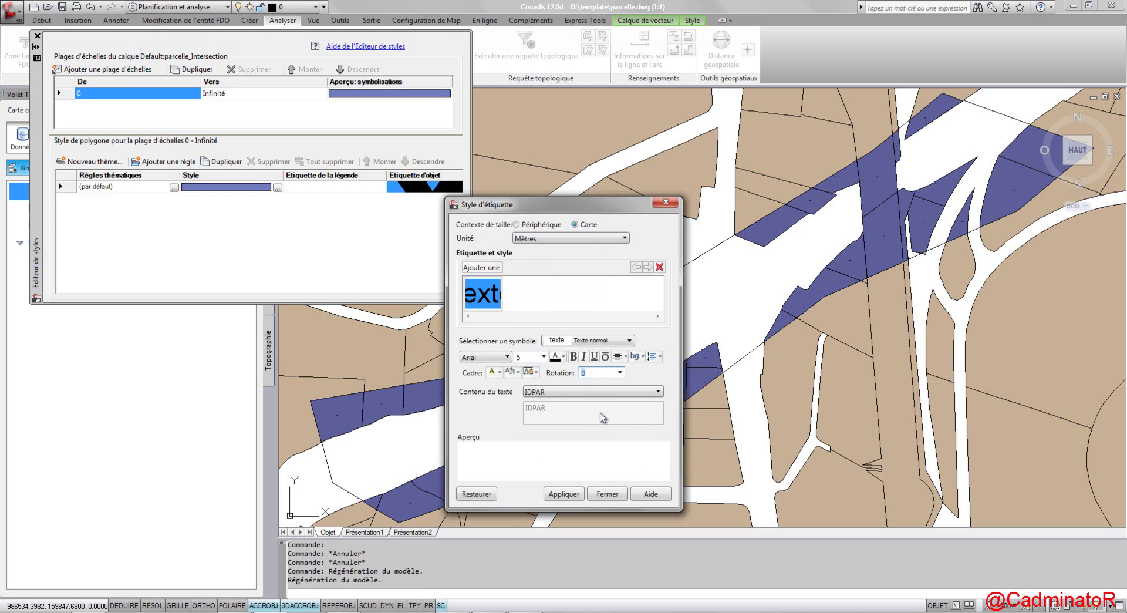
pyautogui.click(580, 491)
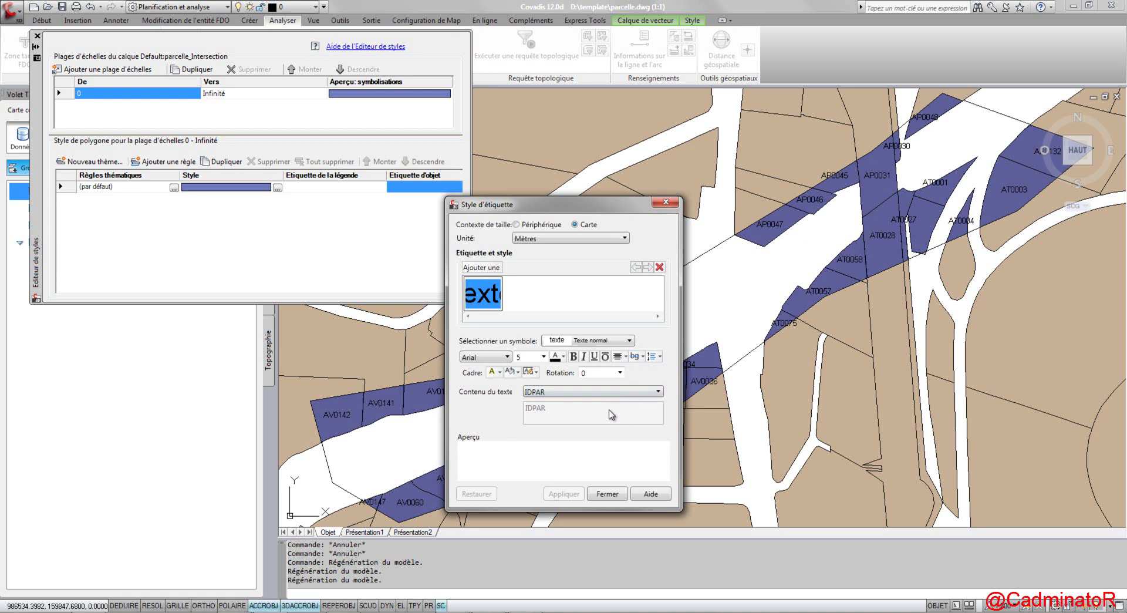
pyautogui.click(609, 343)
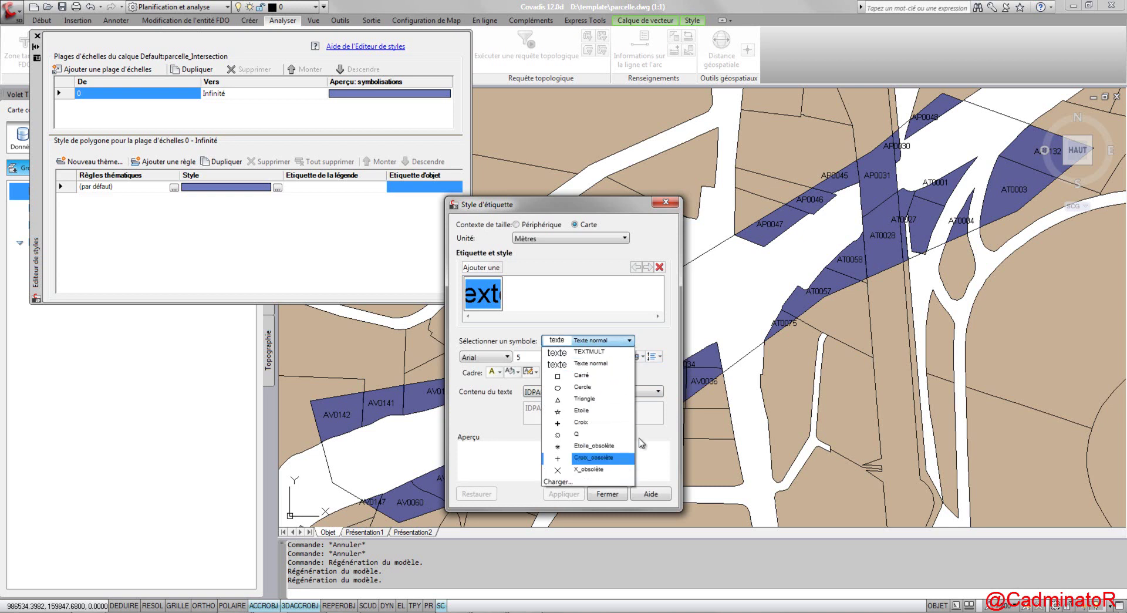
pyautogui.click(558, 481)
pyautogui.click(673, 470)
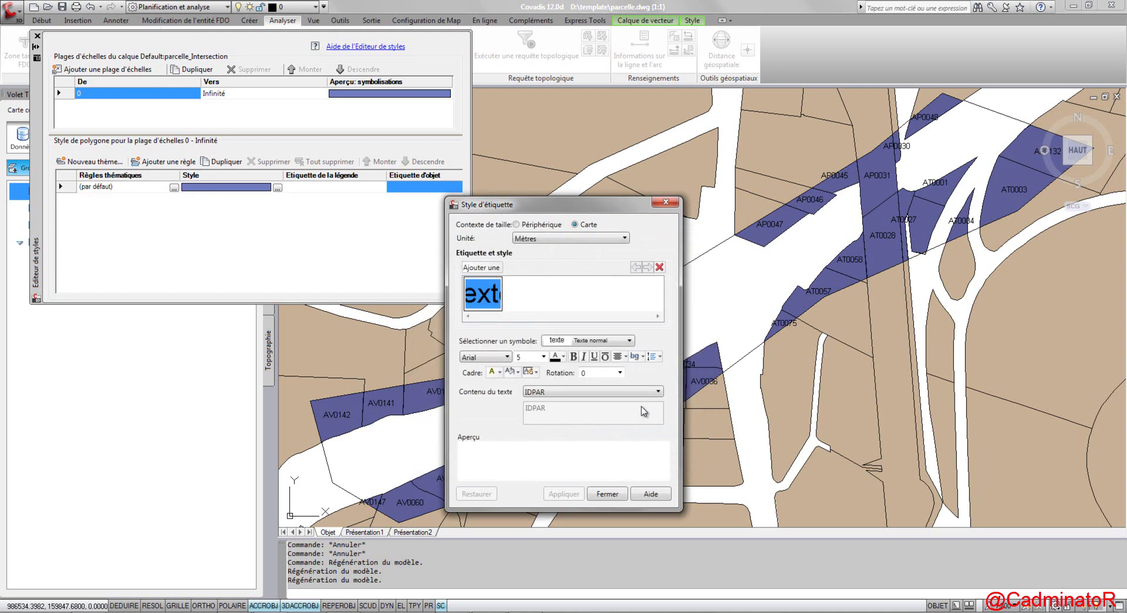
# Switch the label content to an expression and replace IDPAR with the Concat text function.
pyautogui.click(610, 390)
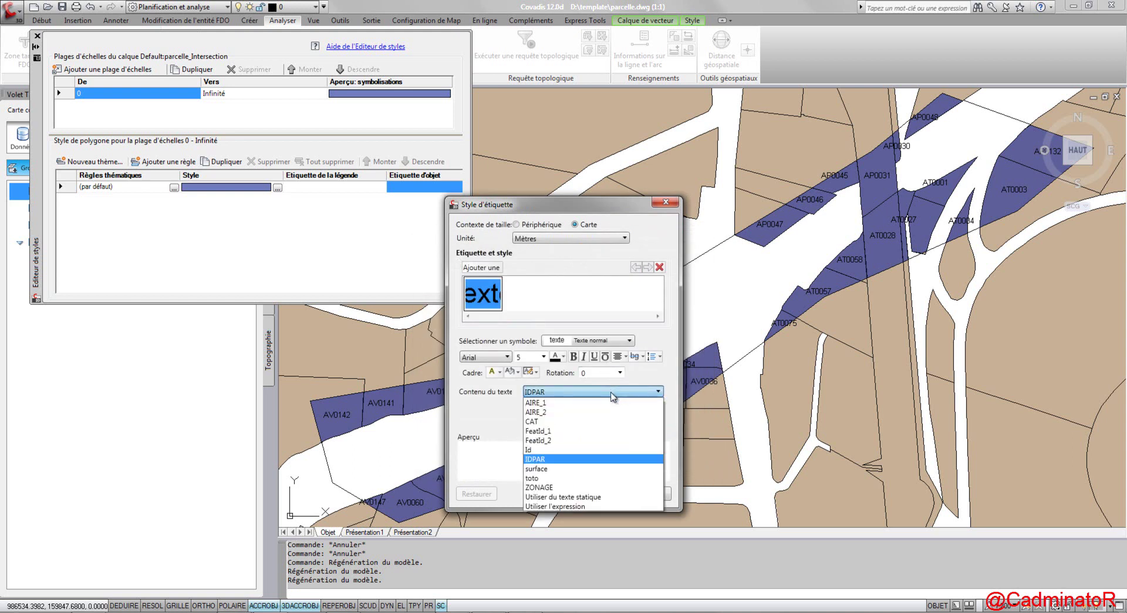
pyautogui.click(577, 502)
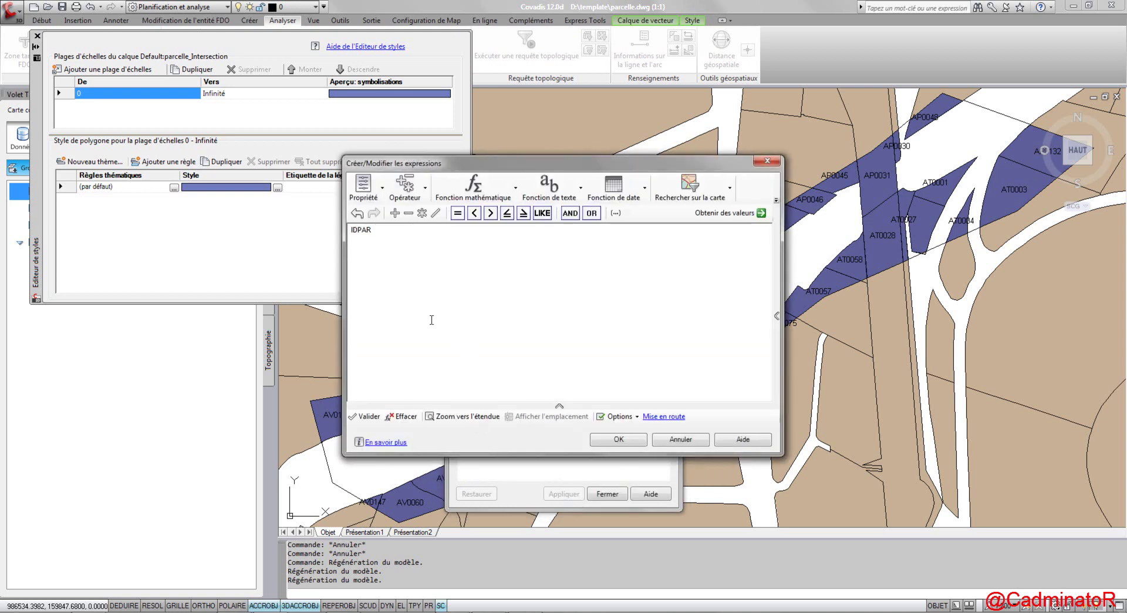
pyautogui.moveTo(391, 236); pyautogui.dragTo(349, 235)
pyautogui.press('Delete')
pyautogui.click(574, 192)
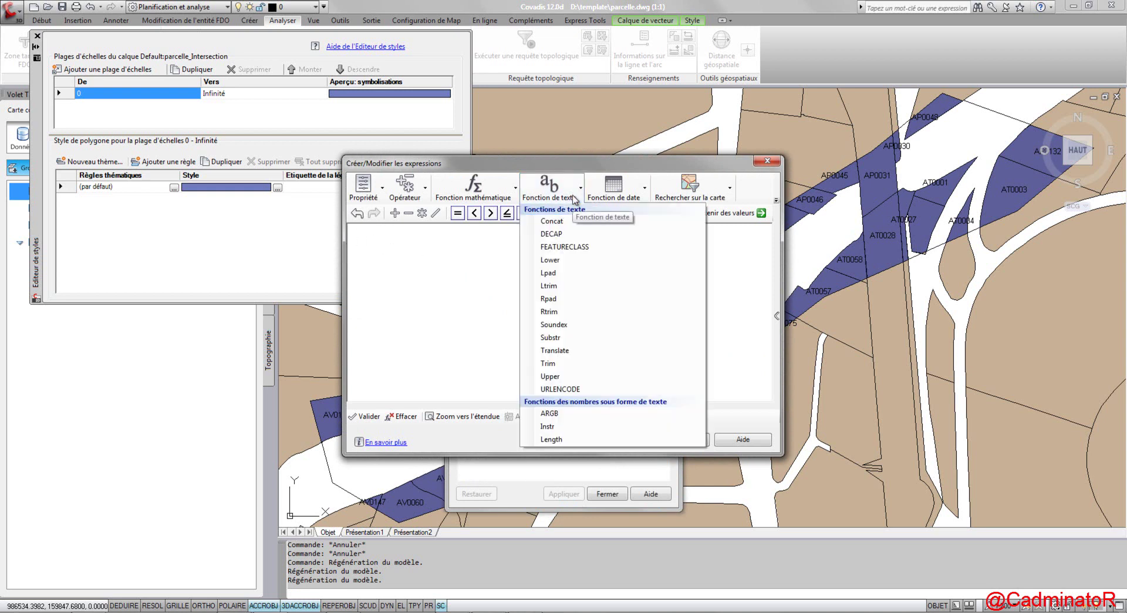
pyautogui.click(554, 224)
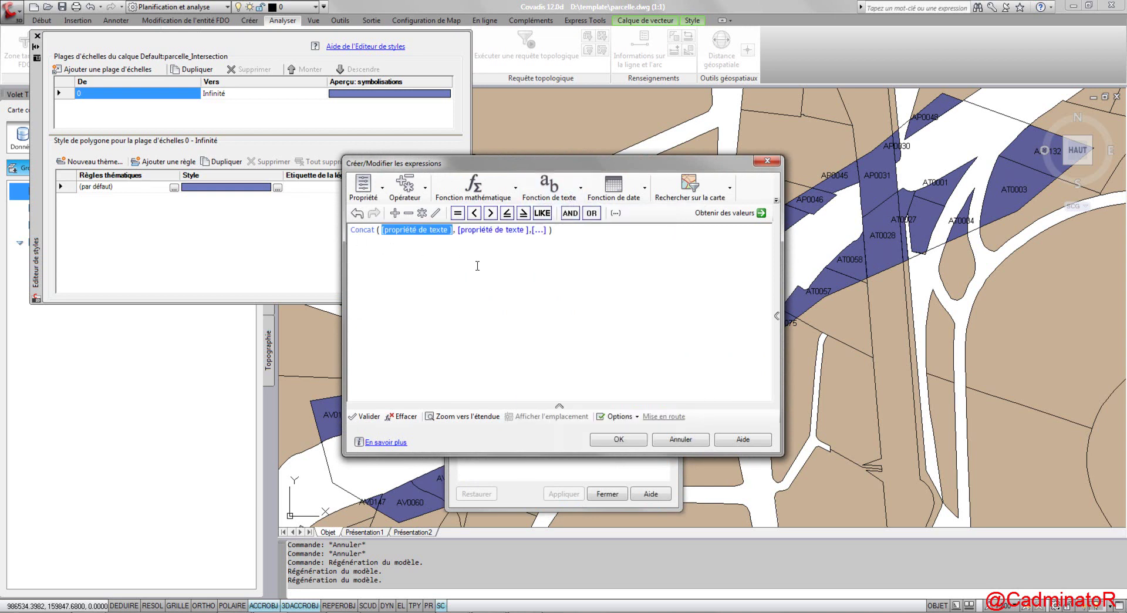
# Fill the first two Concat arguments with the IDPAR property and the line break '\n'.
pyautogui.moveTo(434, 232)
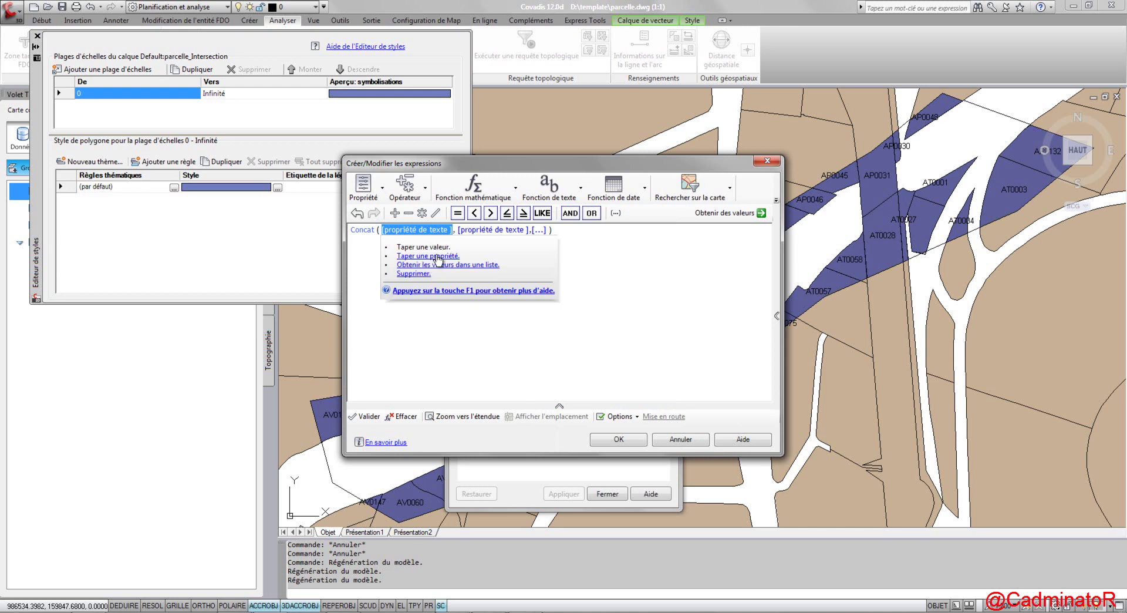
pyautogui.click(444, 256)
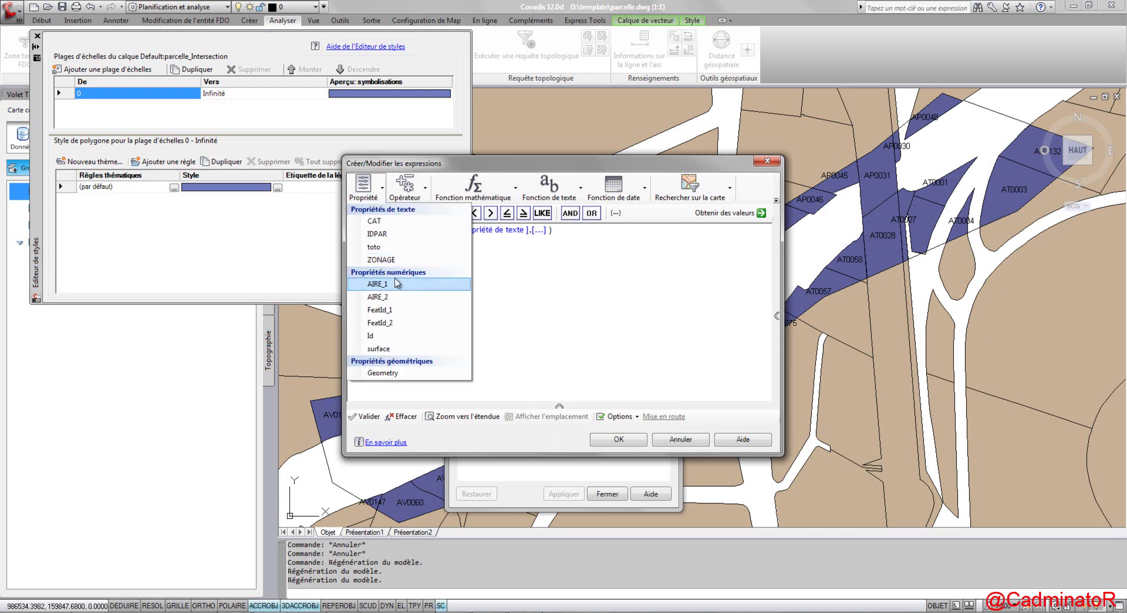
pyautogui.click(384, 235)
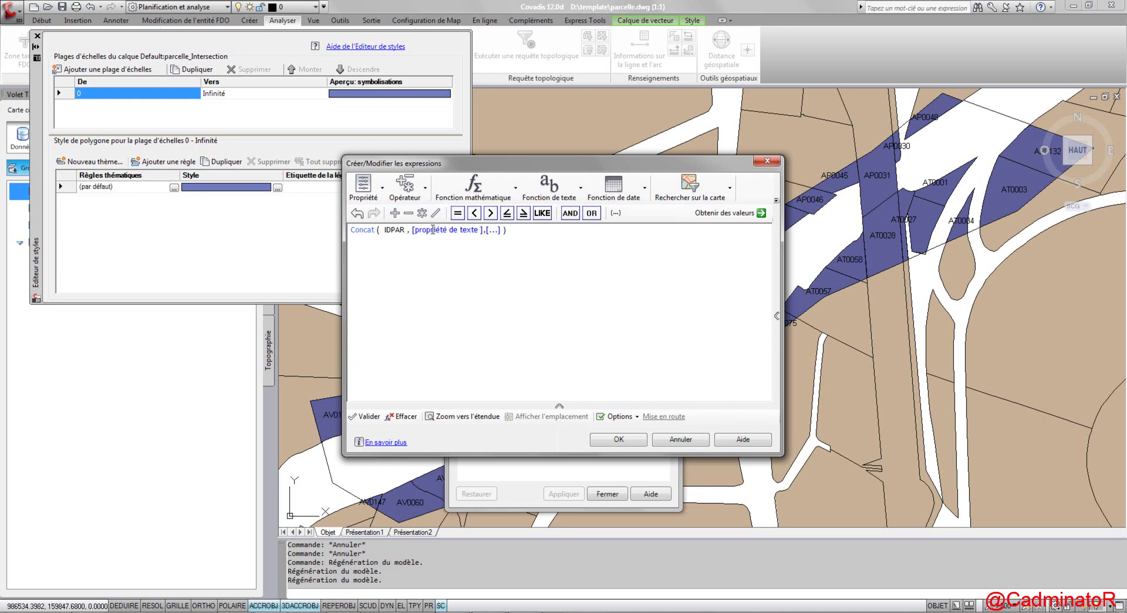
pyautogui.click(433, 230)
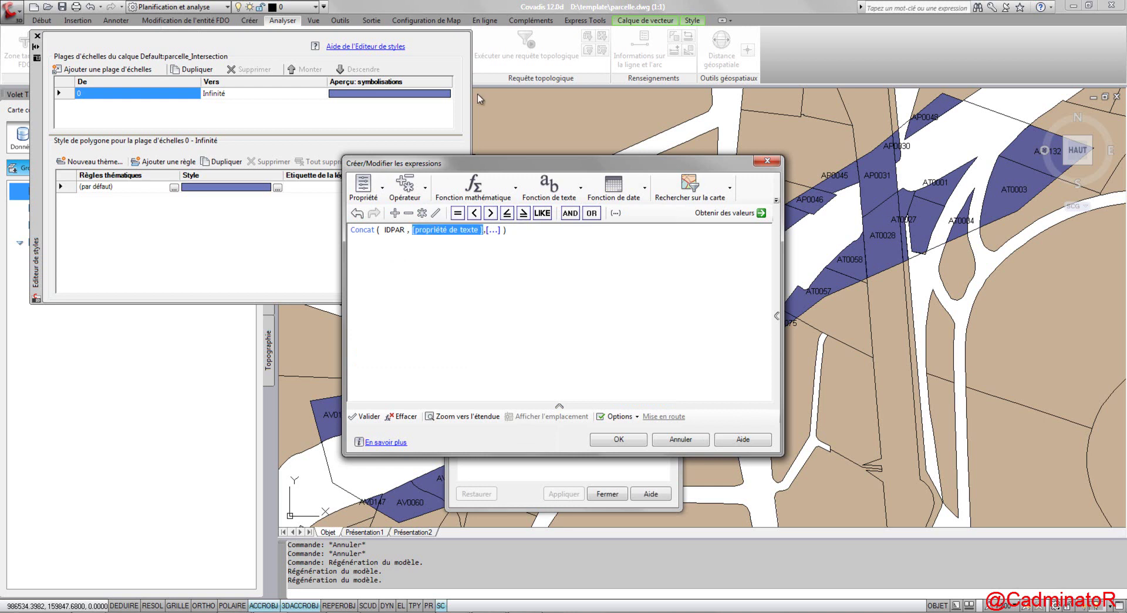
pyautogui.press('Delete')
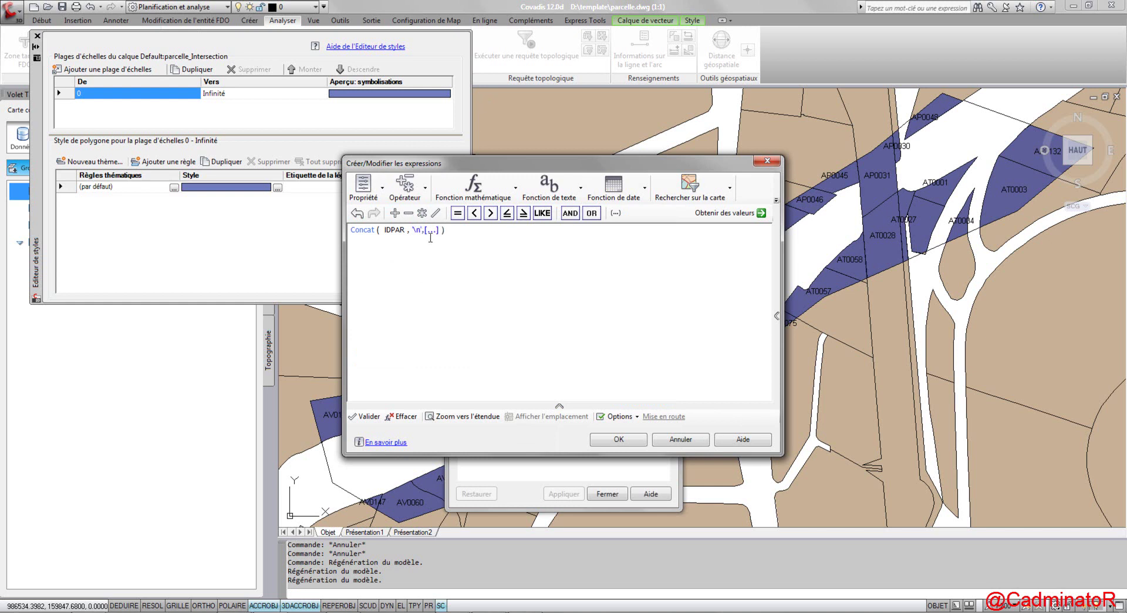
# Complete the expression as Concat ( IDPAR , '\n', surface ) without the leftover placeholder, and apply it to the label style.
pyautogui.moveTo(435, 234)
pyautogui.click(465, 261)
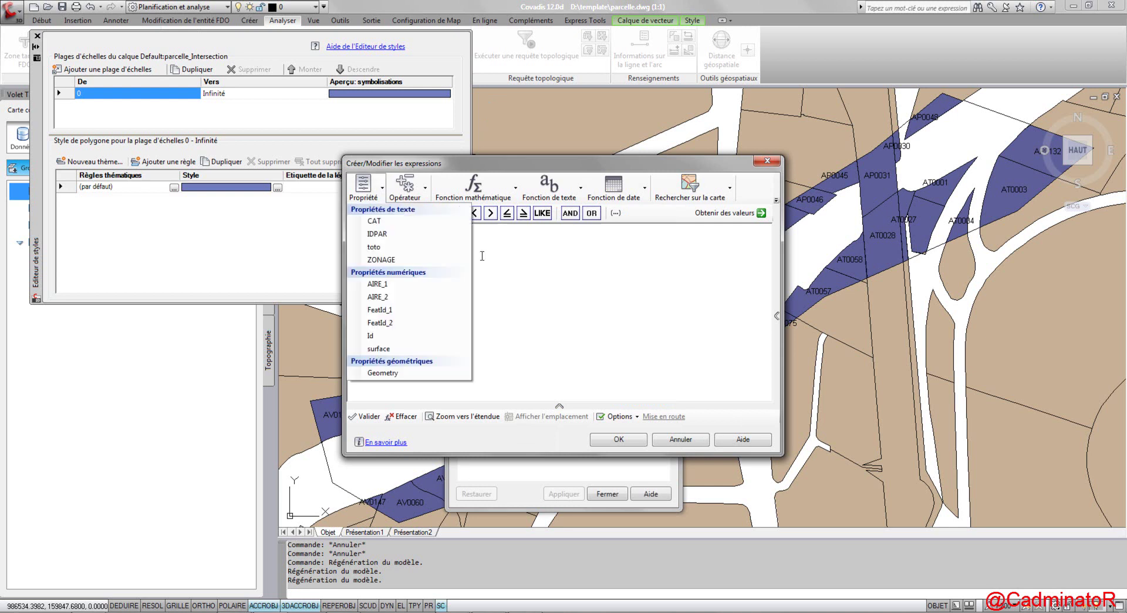
pyautogui.click(392, 349)
pyautogui.moveTo(467, 233)
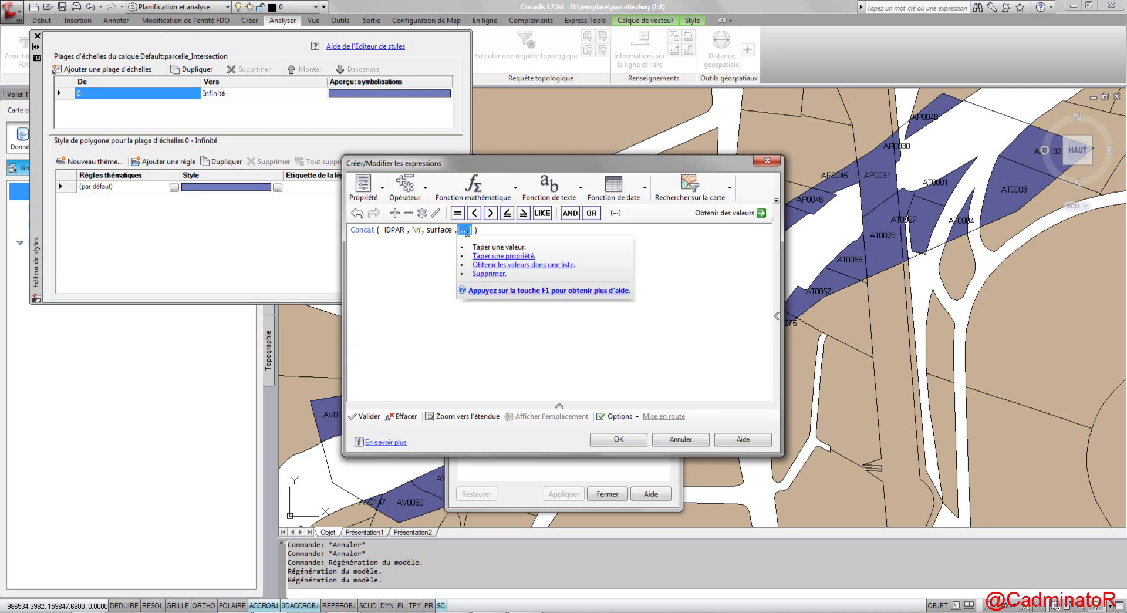
pyautogui.press('Delete')
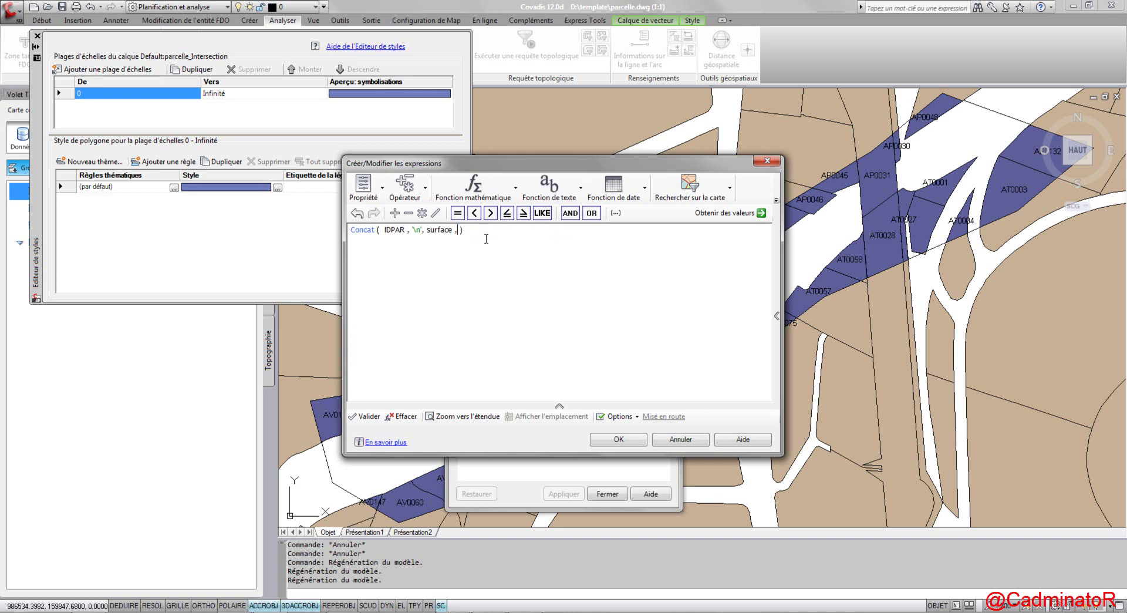
pyautogui.click(619, 439)
pyautogui.click(566, 496)
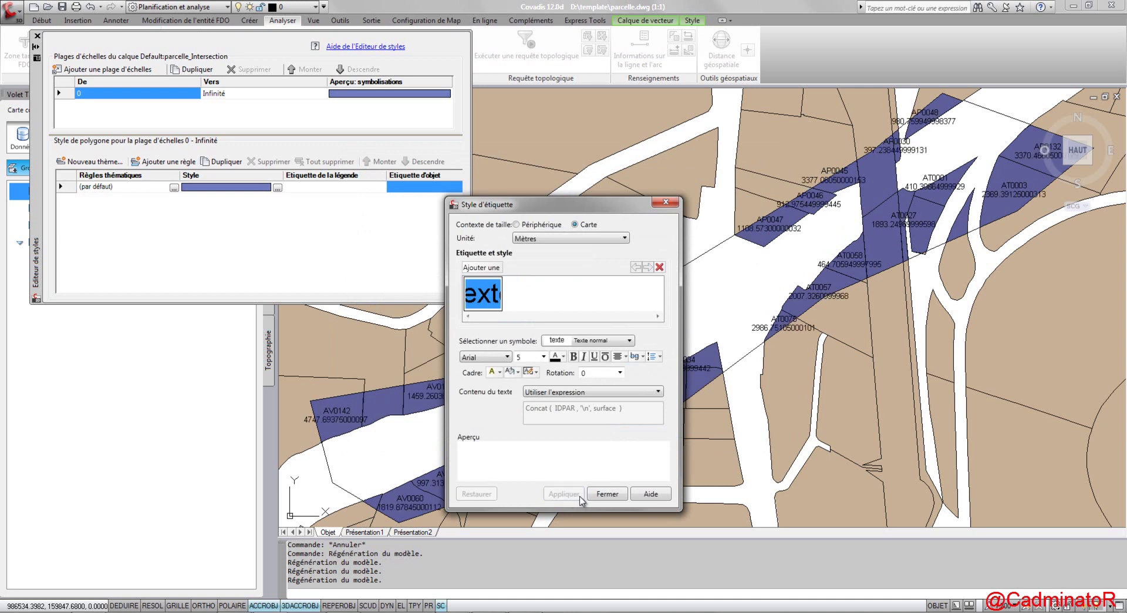
pyautogui.click(607, 494)
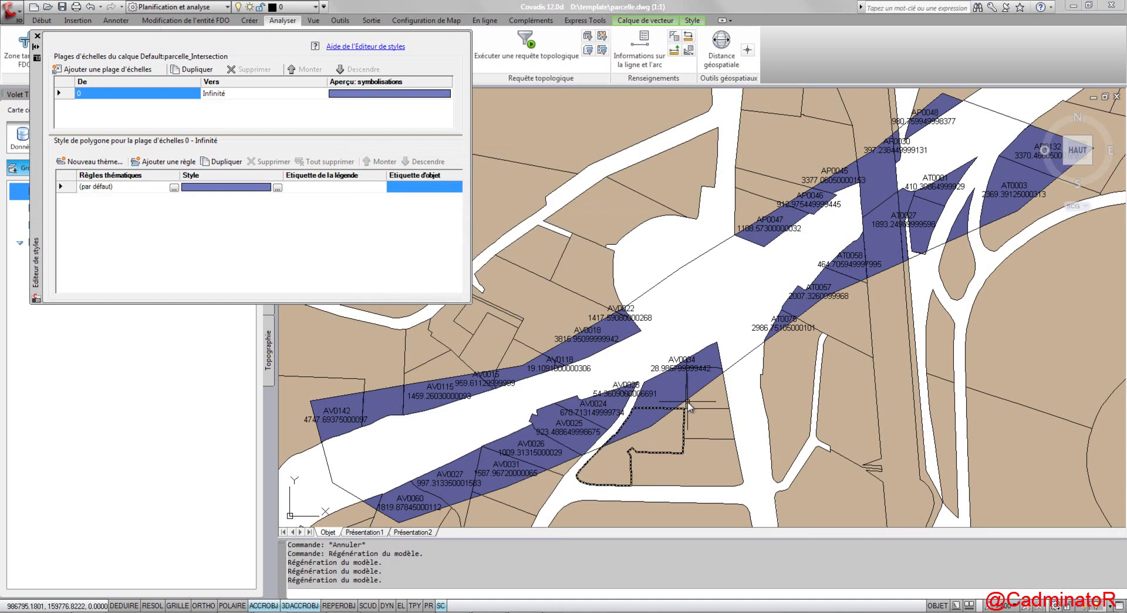
# Examine the parcel identifier and surface labels on the intersected parcels, up close and across the whole footprint.
pyautogui.scroll(5, 675, 369)
pyautogui.moveTo(650, 351); pyautogui.dragTo(838, 253, button='middle')
pyautogui.moveTo(560, 418); pyautogui.dragTo(1096, 296, button='middle')
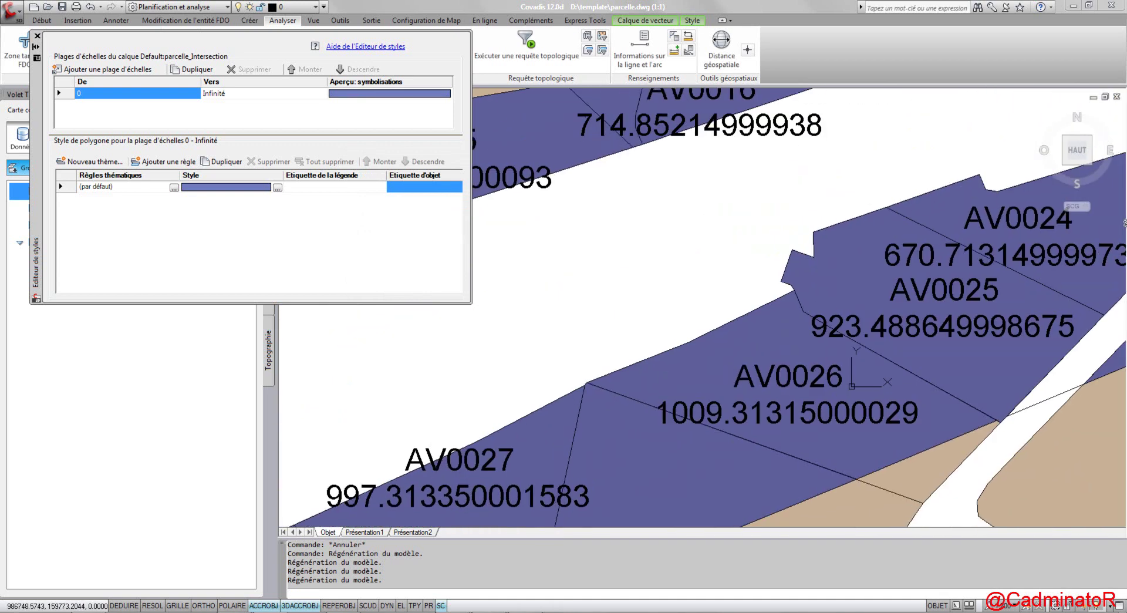
pyautogui.moveTo(735, 389); pyautogui.dragTo(638, 260, button='middle')
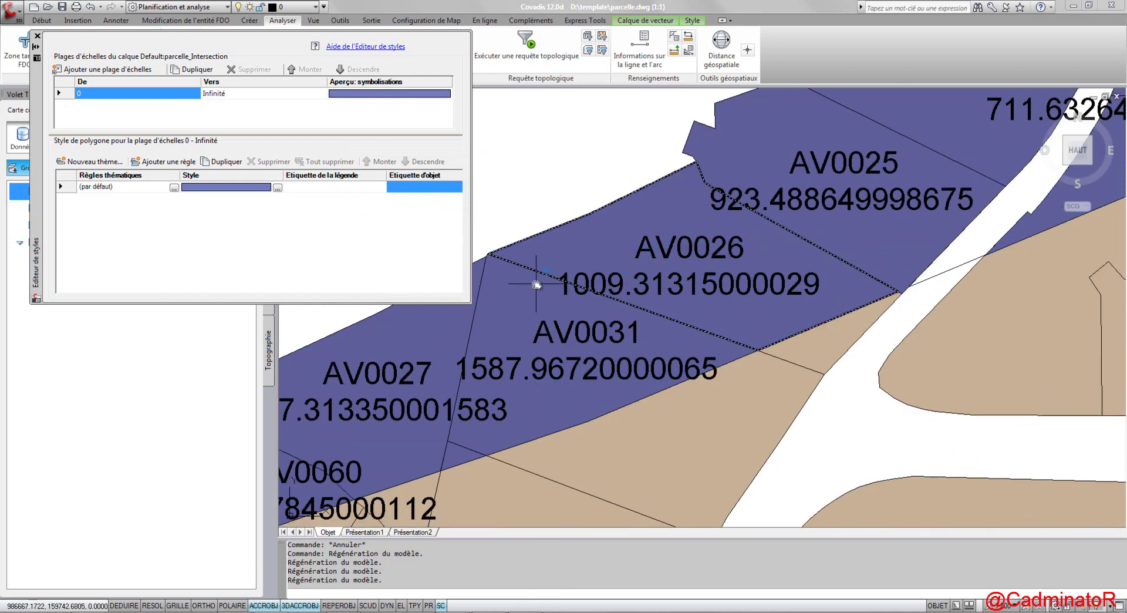
pyautogui.scroll(-5, 684, 286)
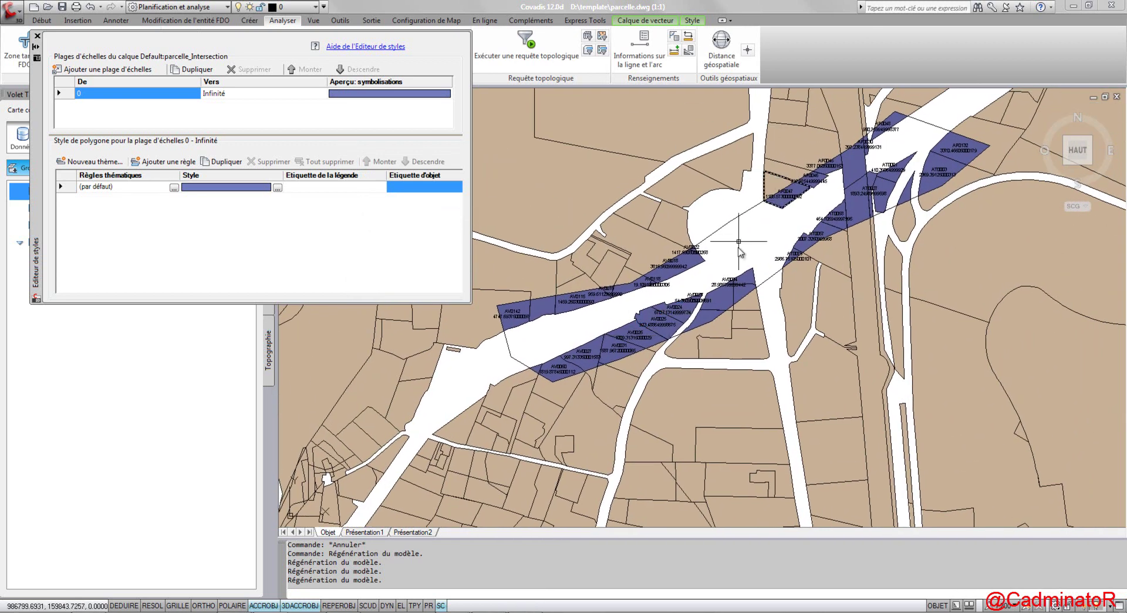
pyautogui.moveTo(788, 223); pyautogui.dragTo(743, 255, button='middle')
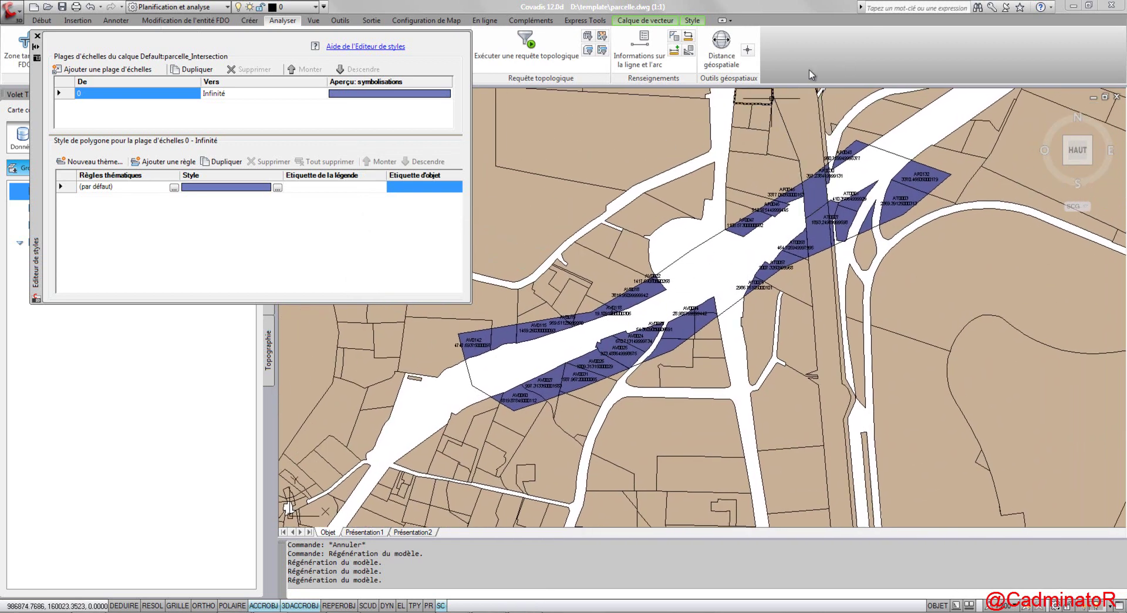